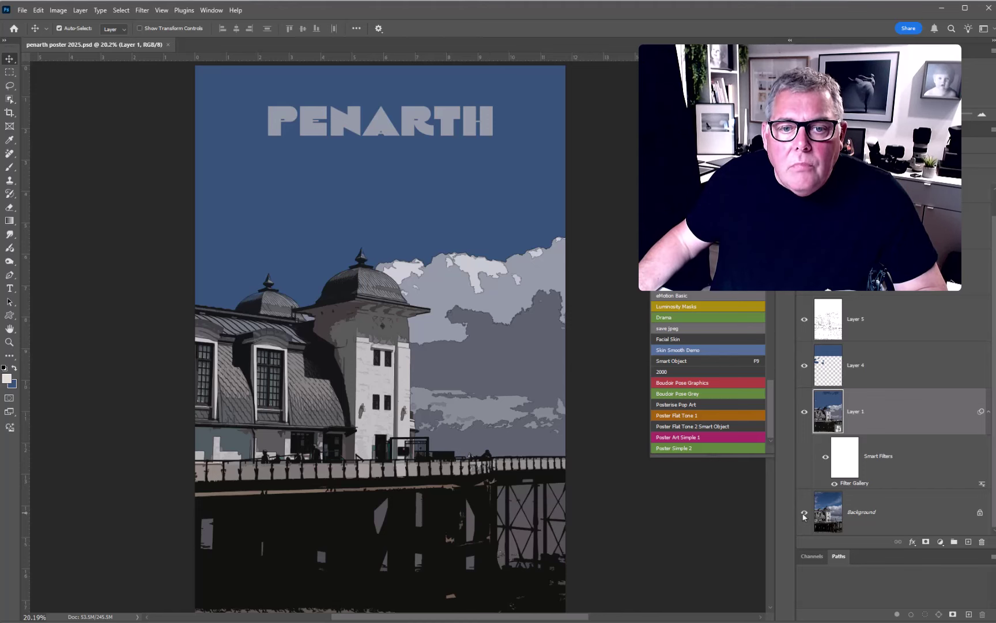
Step: Show only the Background layer of the Penarth poster to view the original photo
alt+click(804, 513)
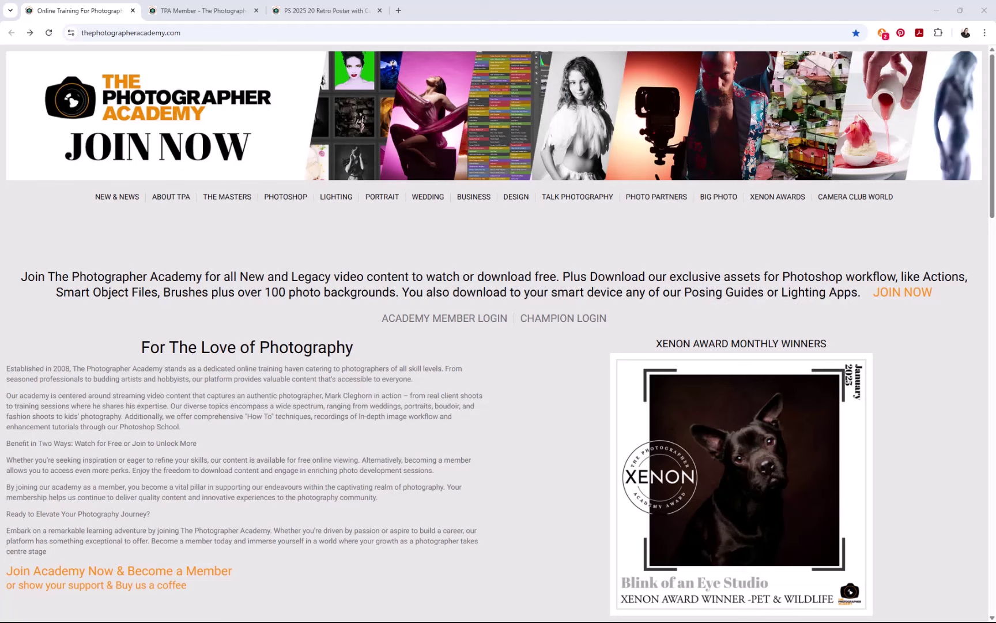
Step: Switch to the browser and look through The Photographer Academy home page and the "PS 2025 20 Retro Poster with Cut-out filter" lesson
scroll(367, 433, down, 10)
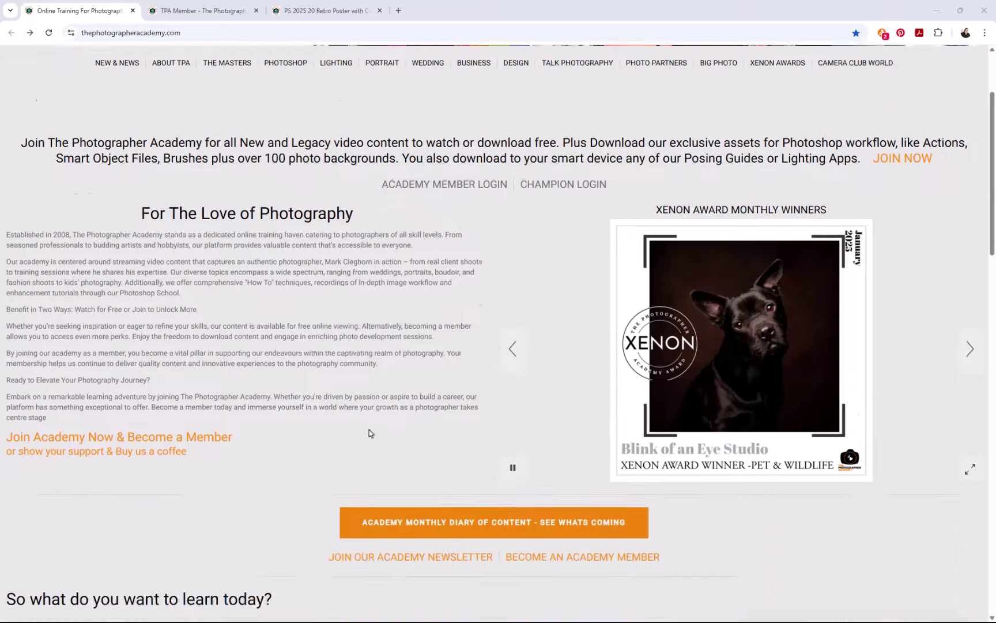
scroll(366, 432, down, 2)
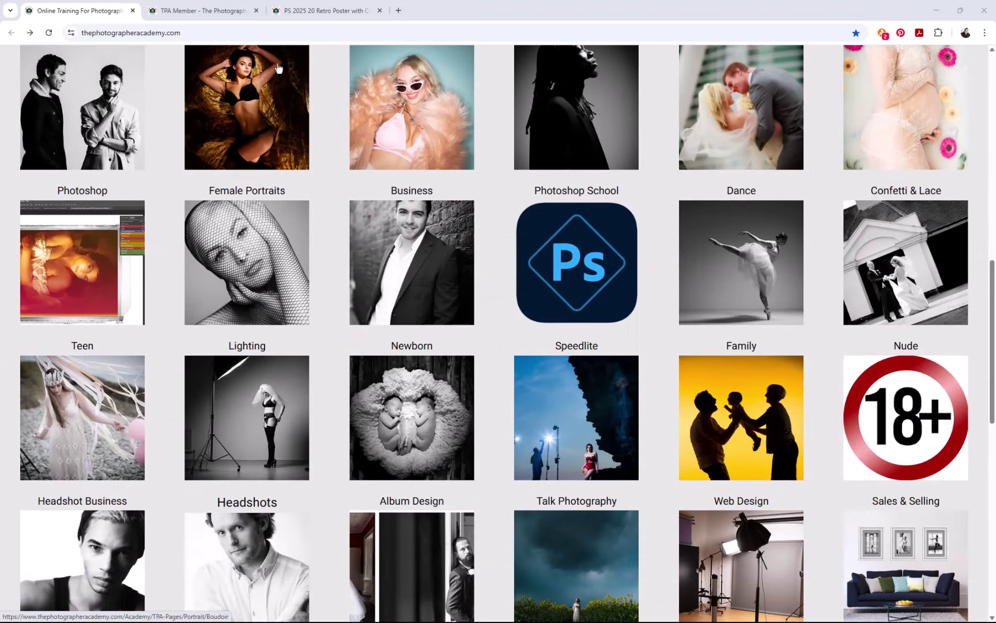
click(201, 11)
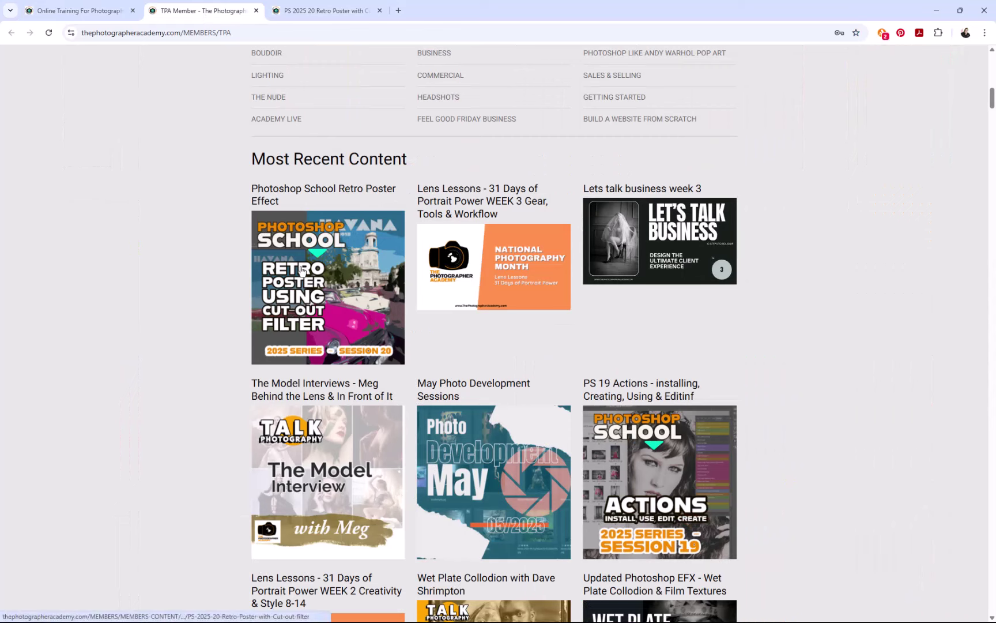
click(302, 270)
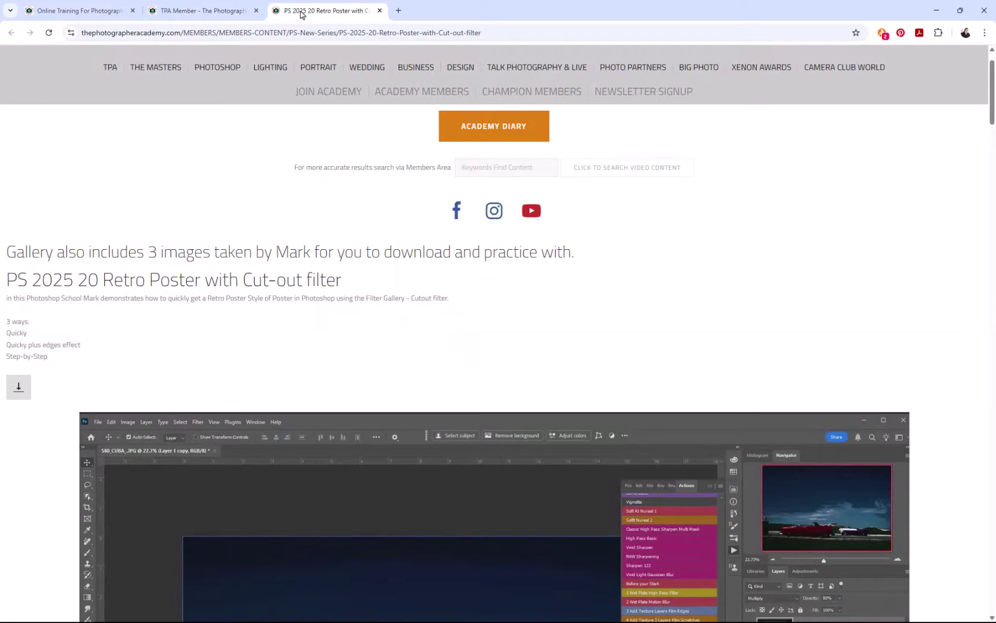
scroll(373, 378, down, 5)
scroll(372, 378, down, 10)
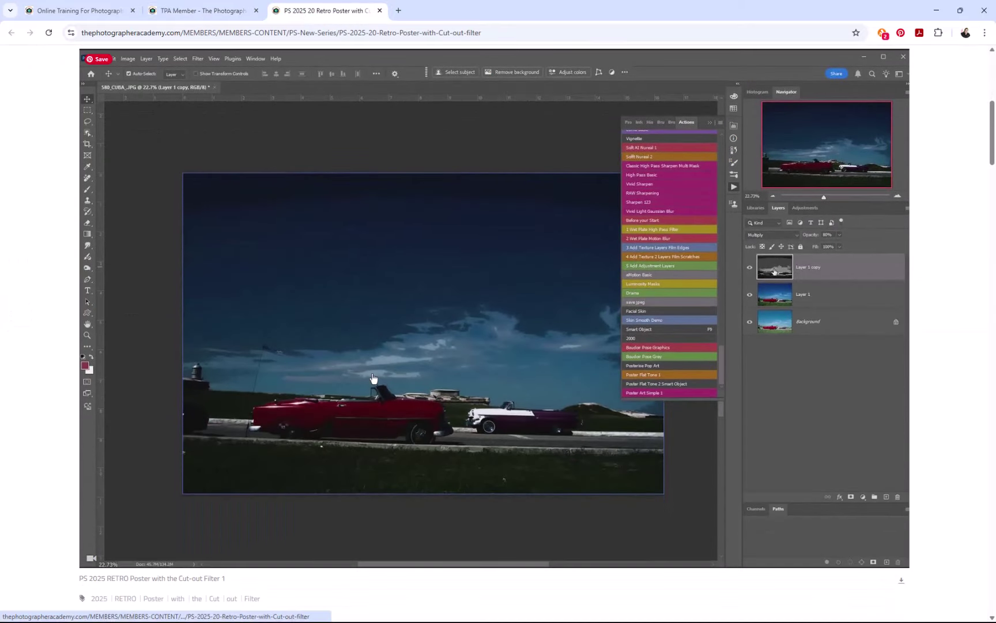
scroll(372, 378, down, 10)
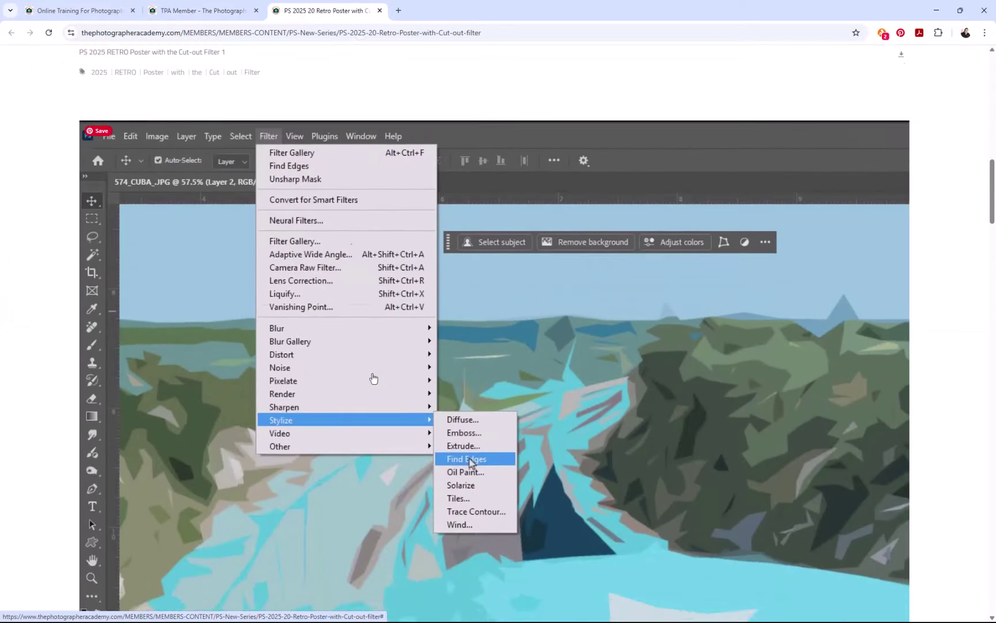
scroll(372, 378, down, 2)
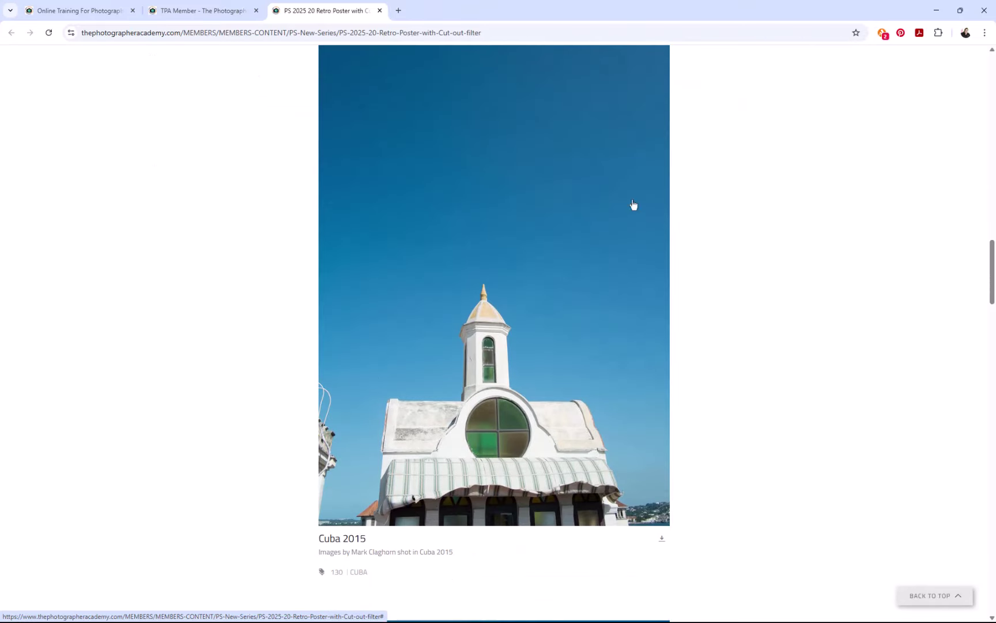
Step: Look through the benefits and options on the academy's membership page
key(Home)
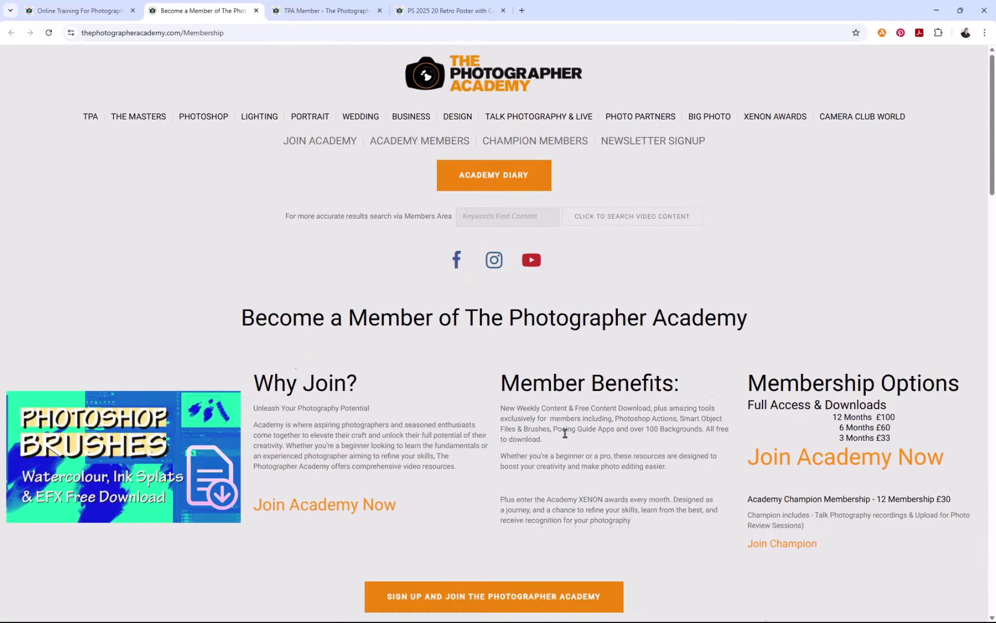
scroll(565, 437, down, 5)
scroll(565, 434, down, 9)
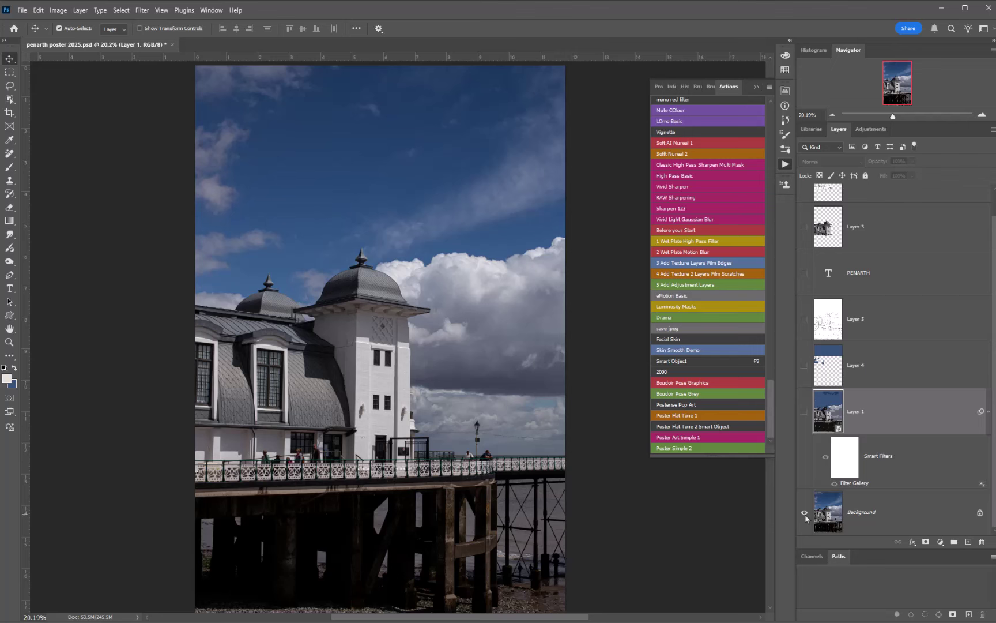
Step: Switch back to Photoshop, make all poster layers visible again and close penarth poster 2025.psd without saving
alt+click(805, 513)
click(460, 294)
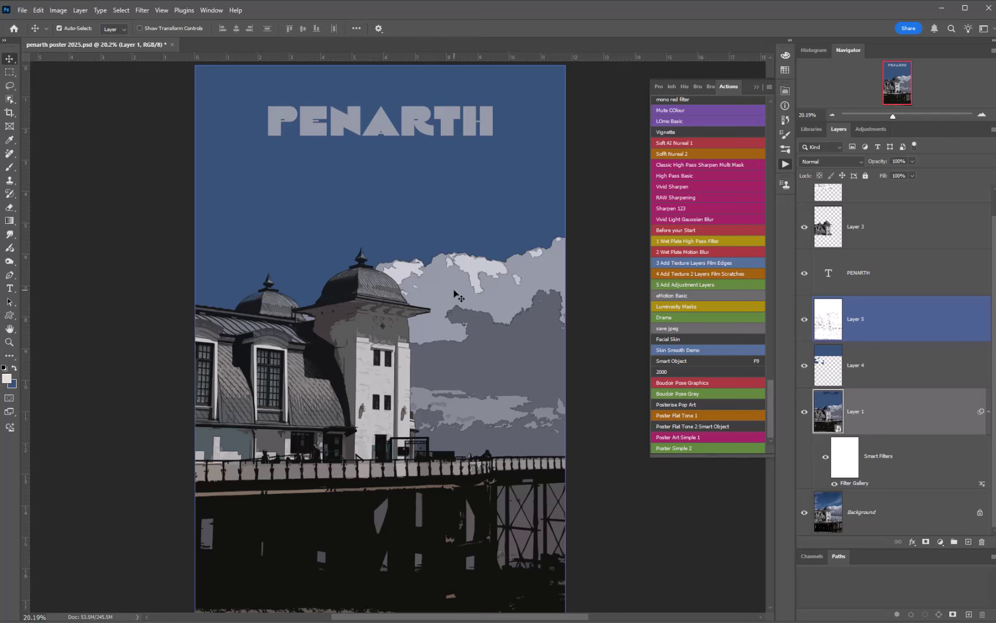
click(172, 44)
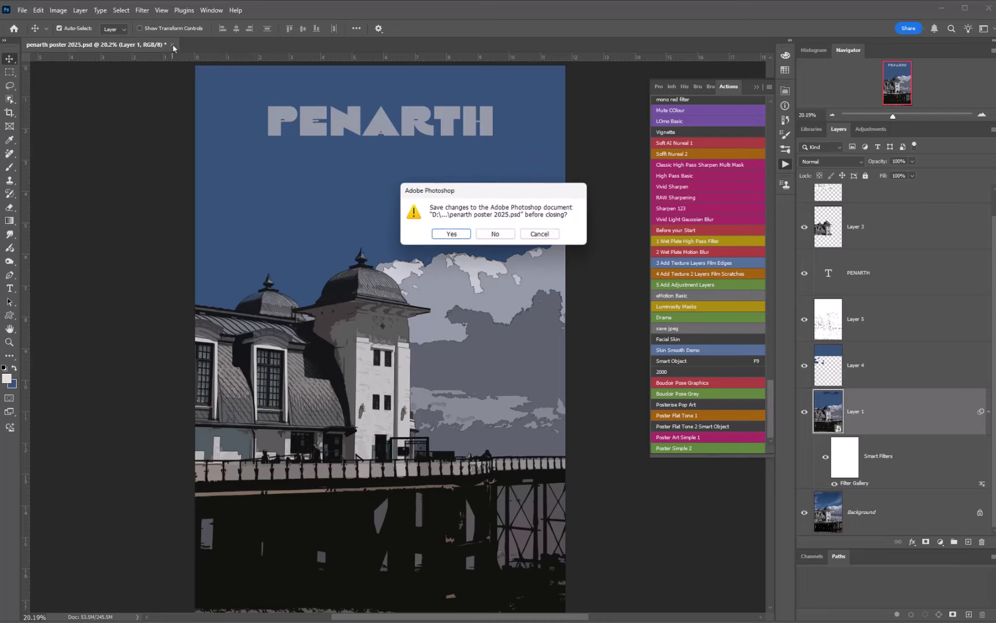
click(501, 234)
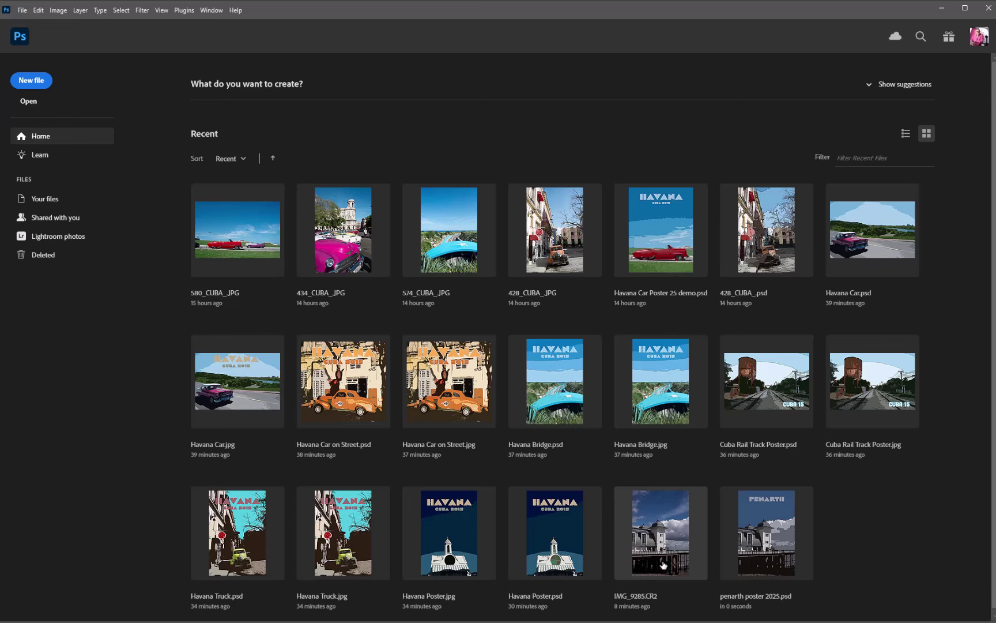
Step: Open the recent raw photo IMG_9285.CR2 in Camera Raw with the whole image fitted in view
click(661, 534)
click(661, 533)
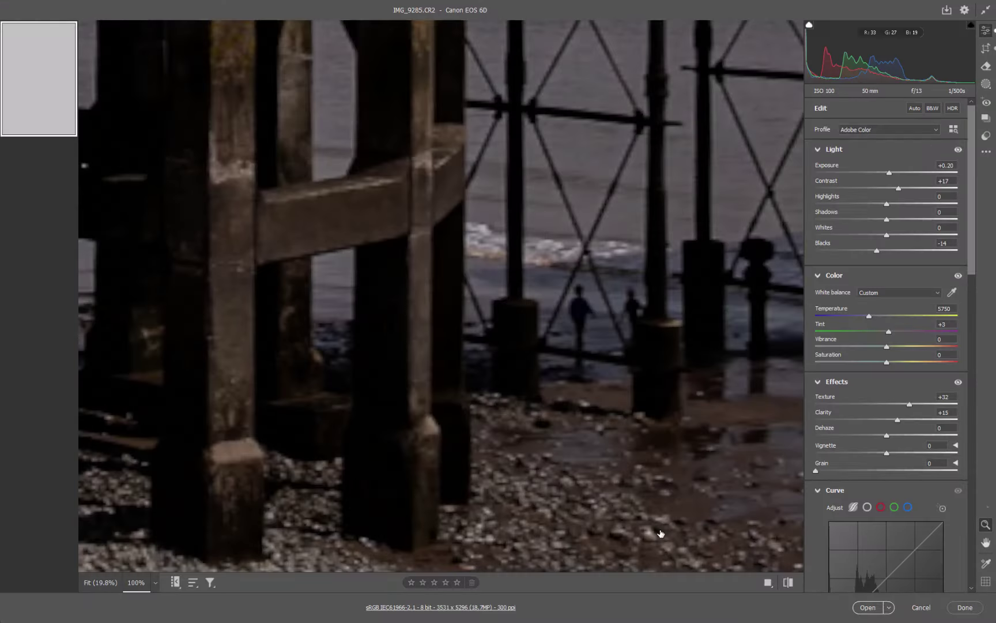
click(661, 533)
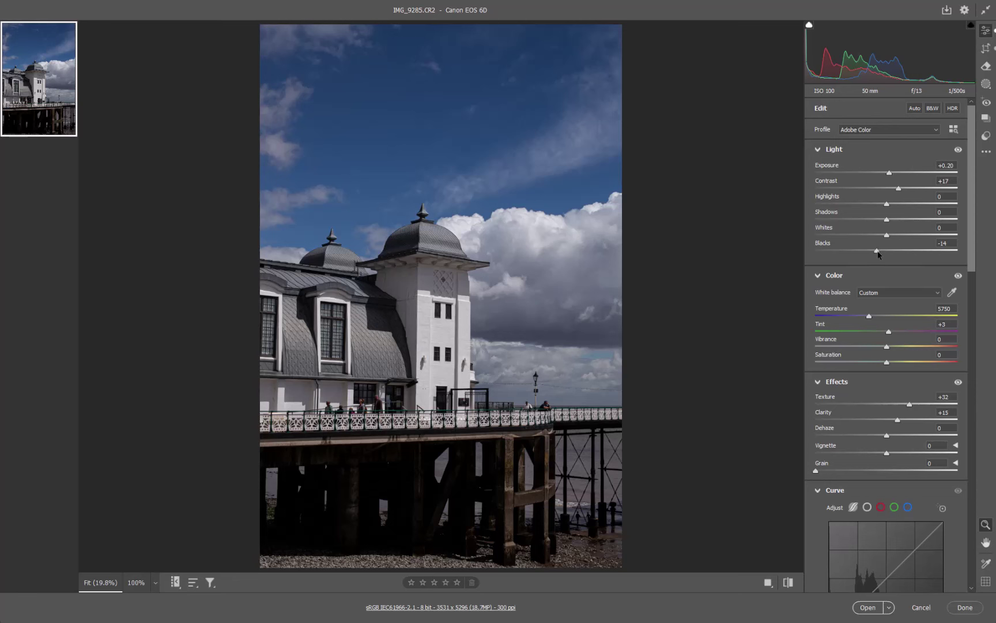
Step: Straighten the pier photo with a crop angle of -2.18 and open it as a normal Photoshop image
key(c)
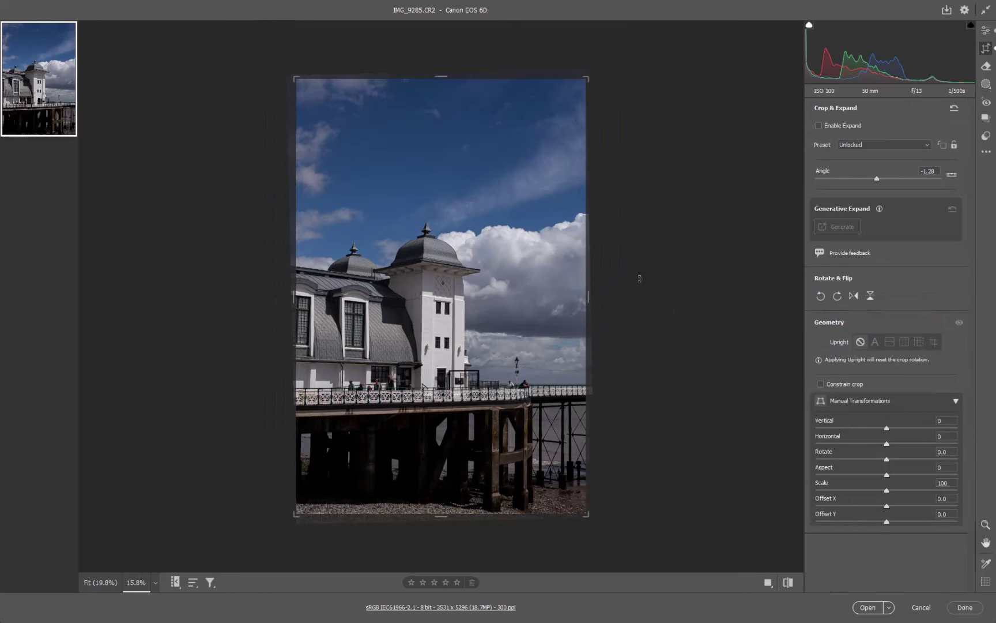
drag(640, 278, 640, 274)
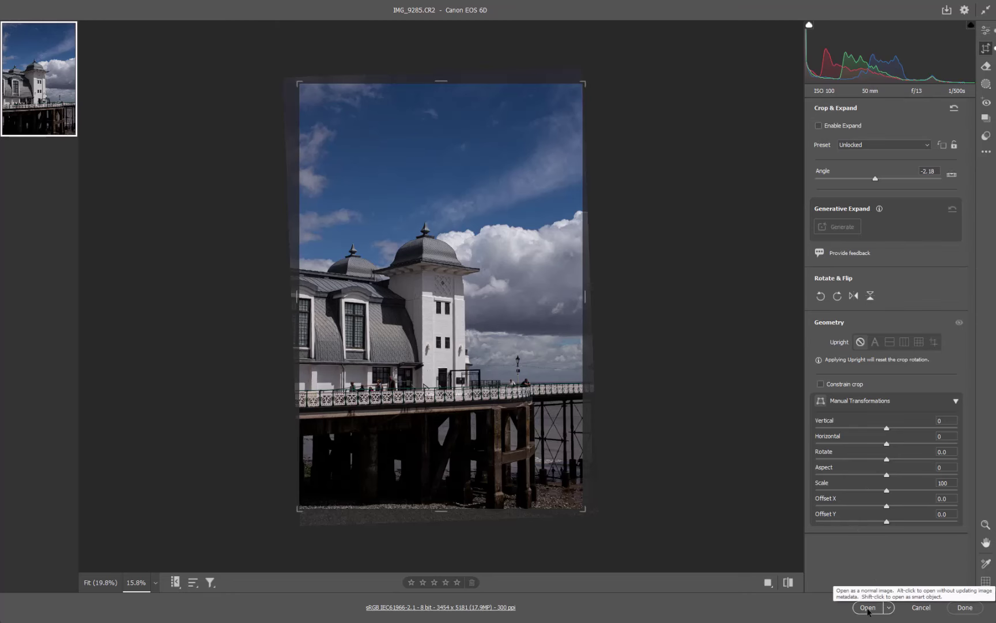
click(867, 608)
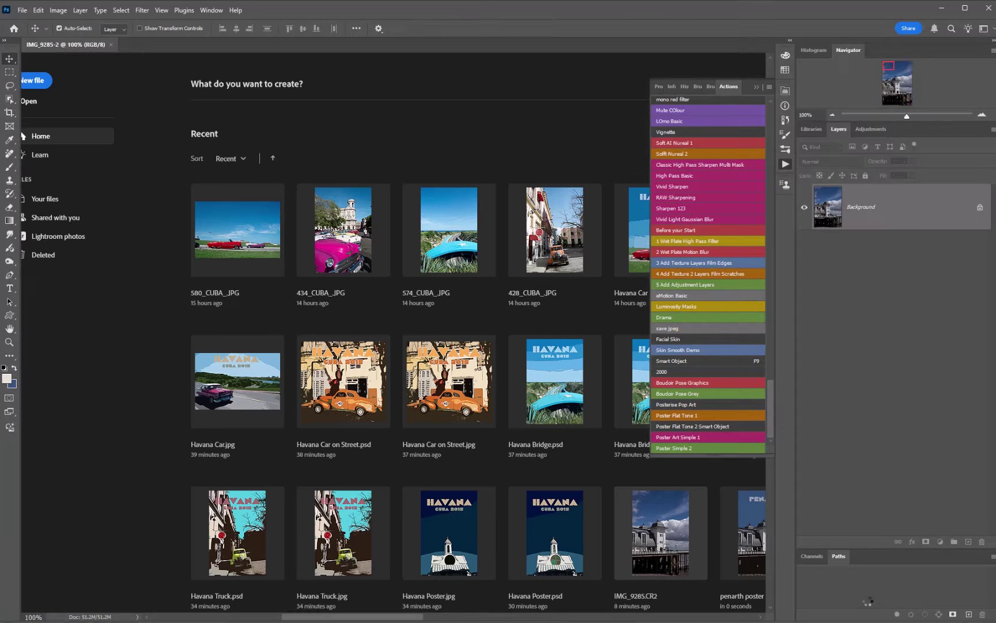
Step: Run the Poster Simple 2 action on the pier photo and inspect the effect on the building
scroll(404, 288, up, 2)
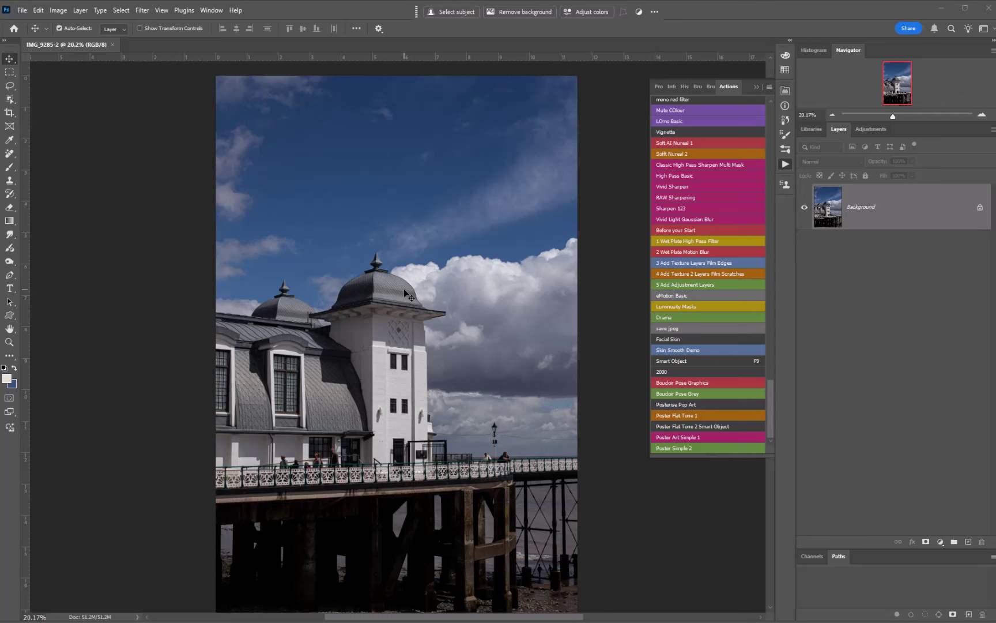
click(667, 449)
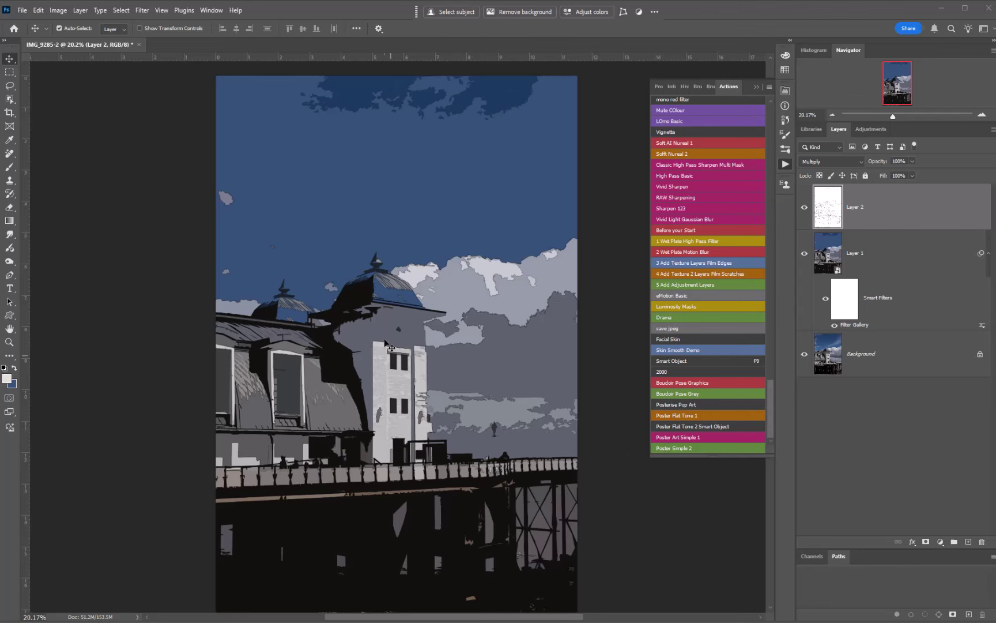
scroll(355, 331, up, 5)
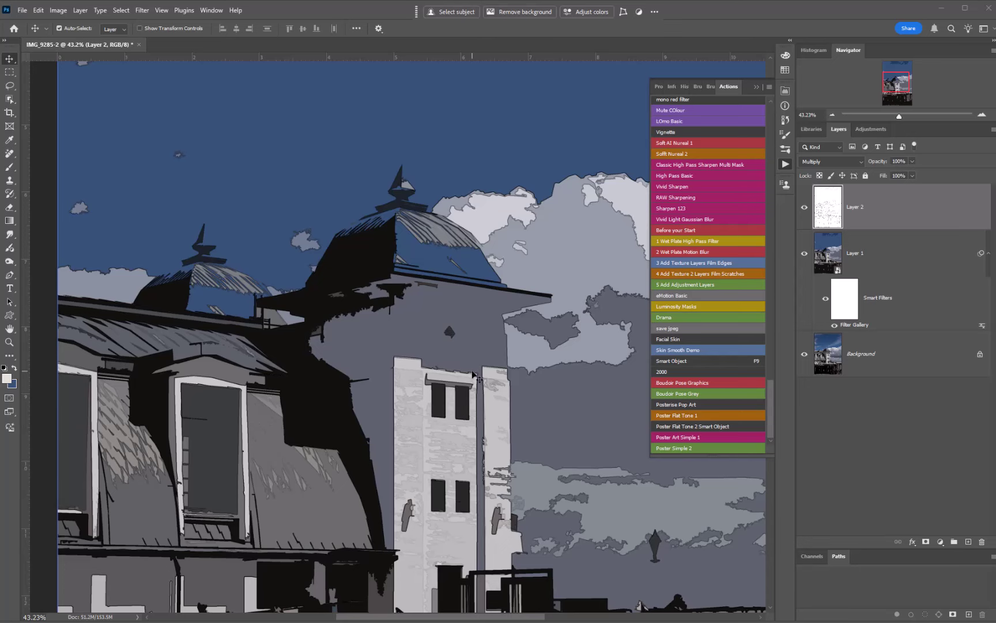
scroll(475, 375, down, 4)
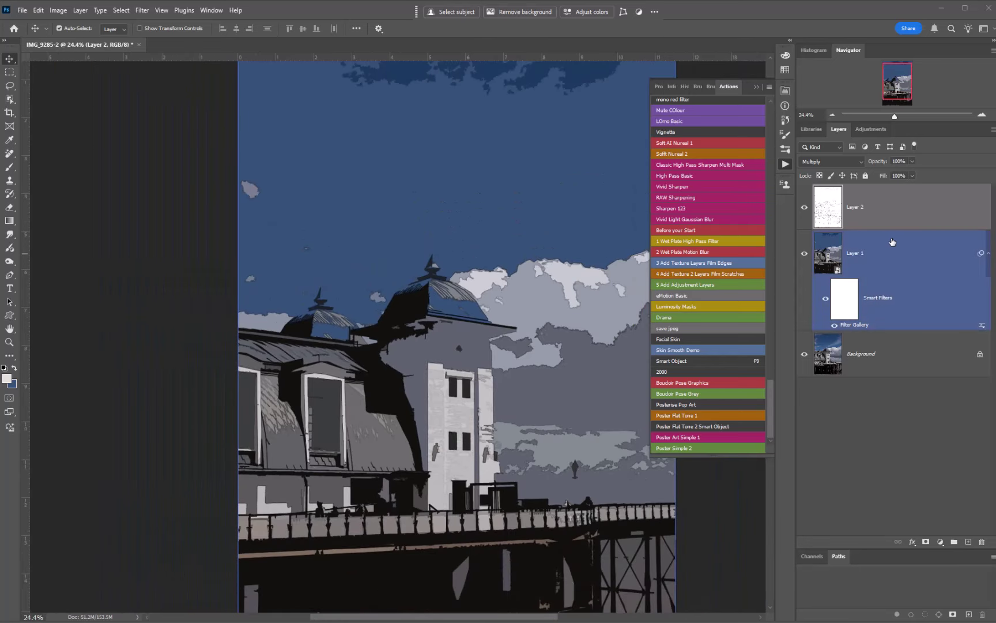
Step: Delete Layer 2 and the filtered Layer 1 created by the poster action, keeping only the Background
shift+click(907, 308)
drag(878, 209, 983, 542)
drag(896, 210, 981, 541)
drag(951, 494, 982, 542)
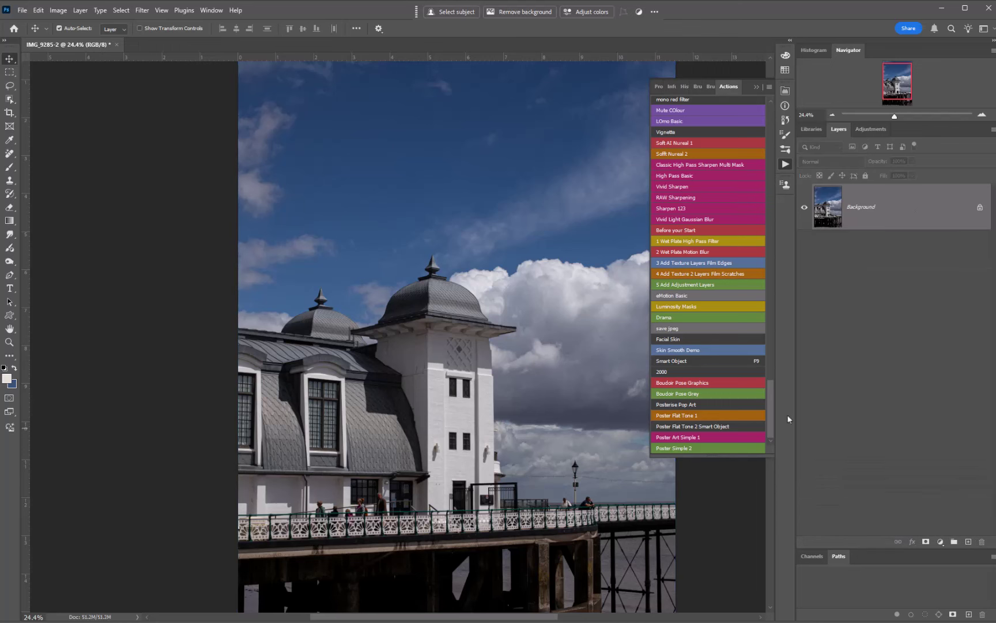
Step: Duplicate the Background layer and convert the copy to a smart object
key(ctrl+j)
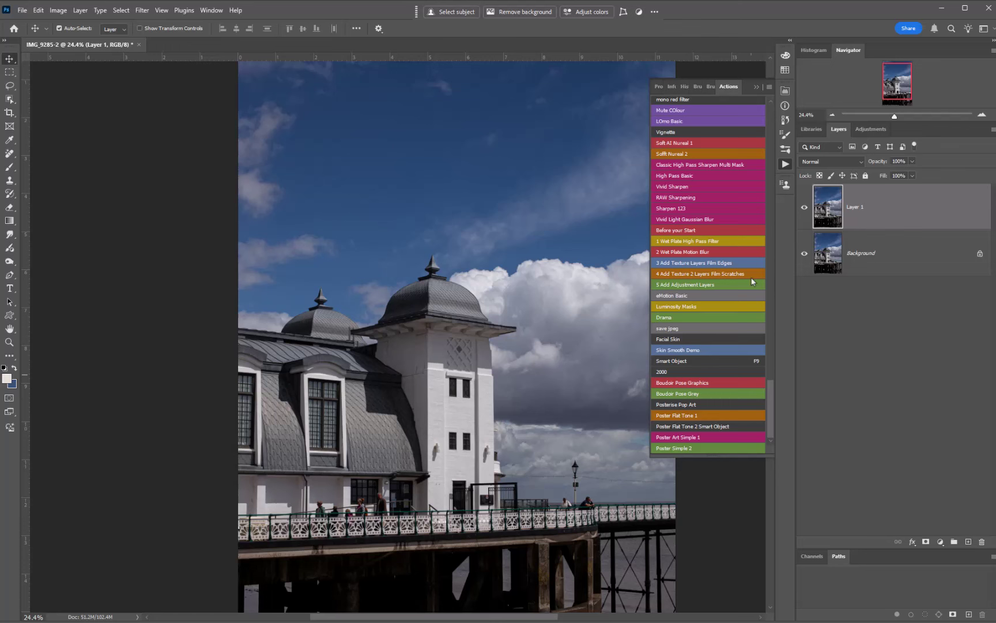
right_click(879, 206)
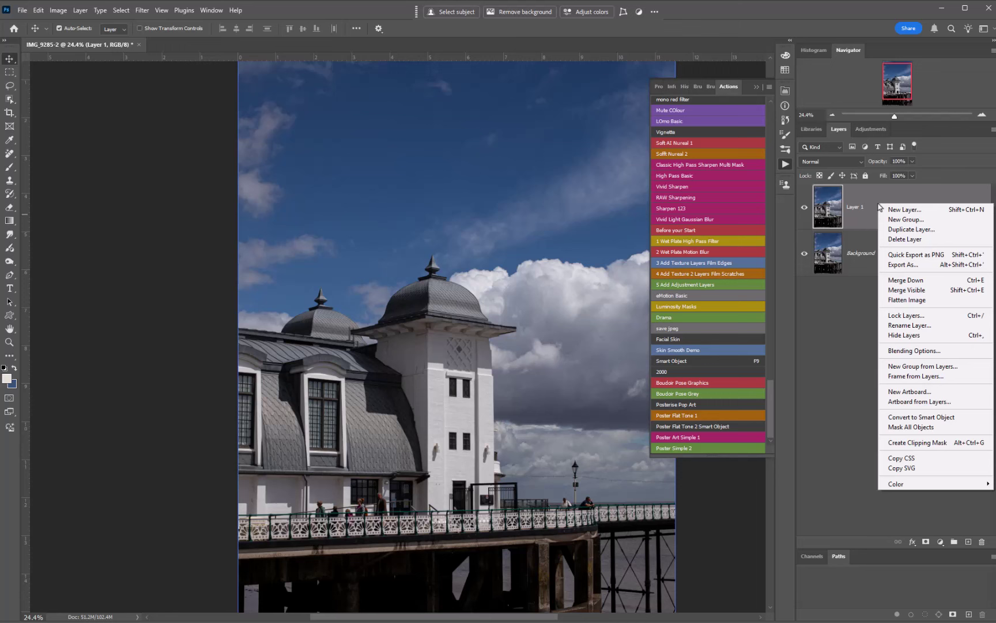
click(901, 417)
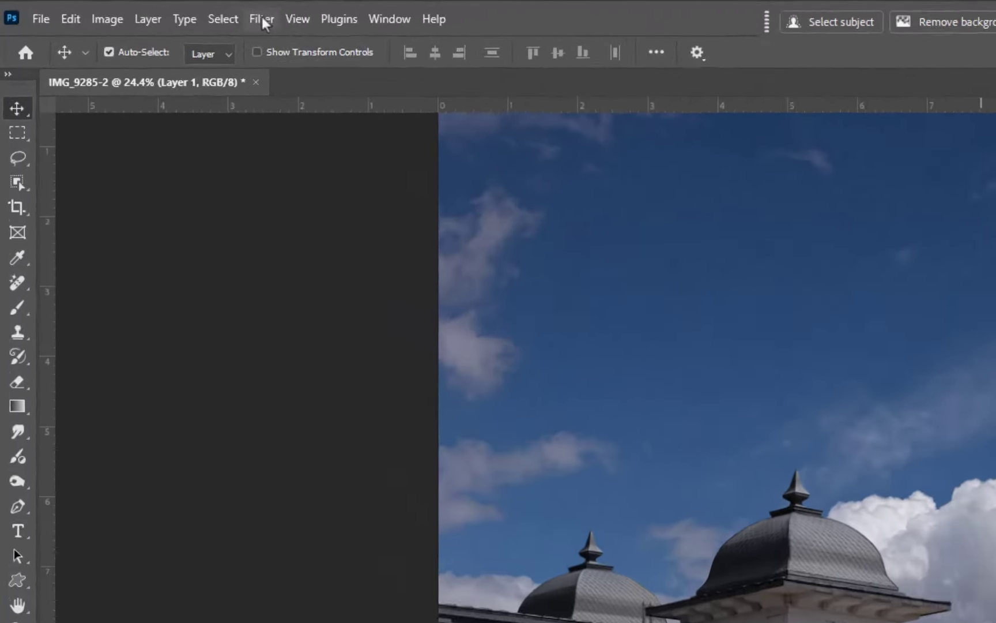
Step: Apply the Filter Gallery Cutout effect to Layer 1 with Number of Levels 7, Edge Simplicity 7 and Edge Fidelity 2
click(142, 10)
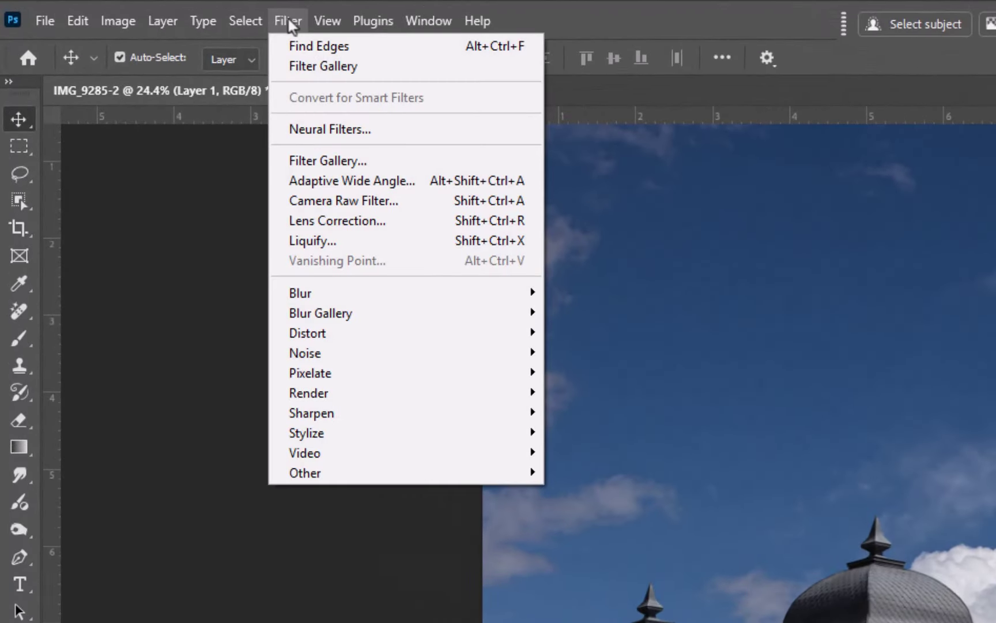
click(336, 165)
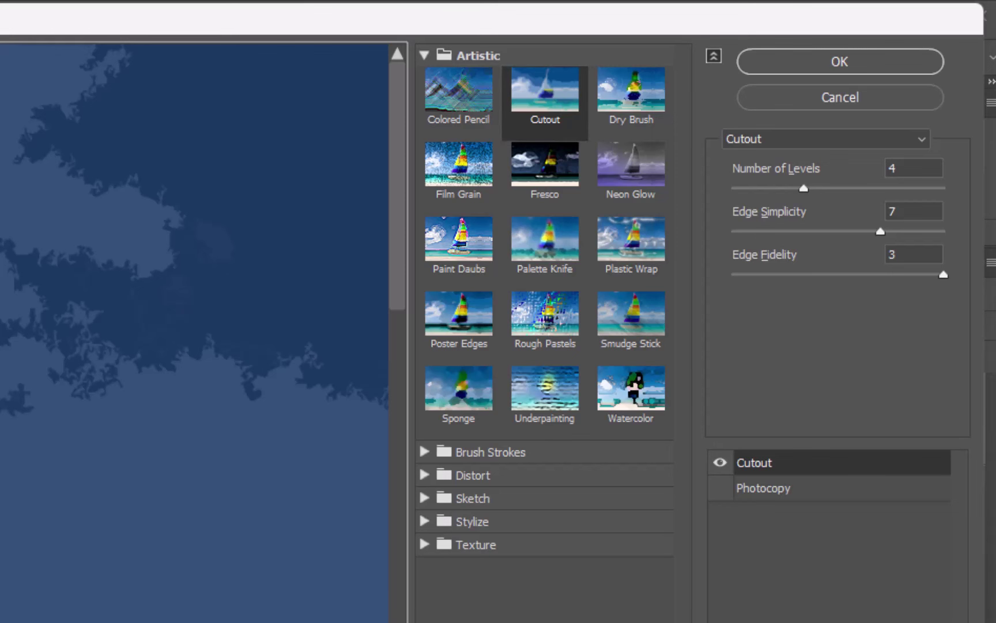
key(ctrl+0)
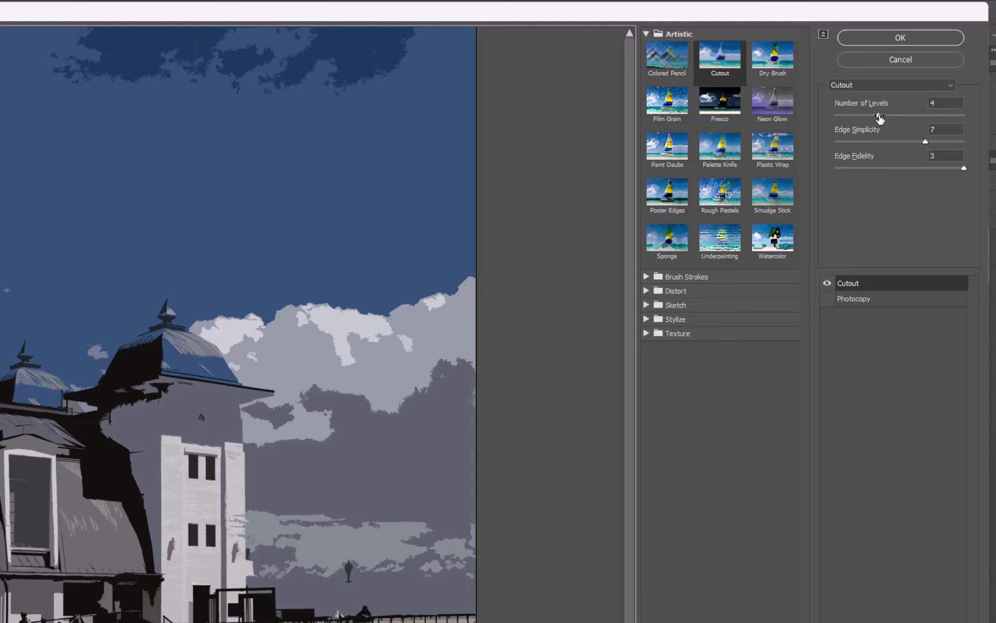
drag(880, 118, 933, 119)
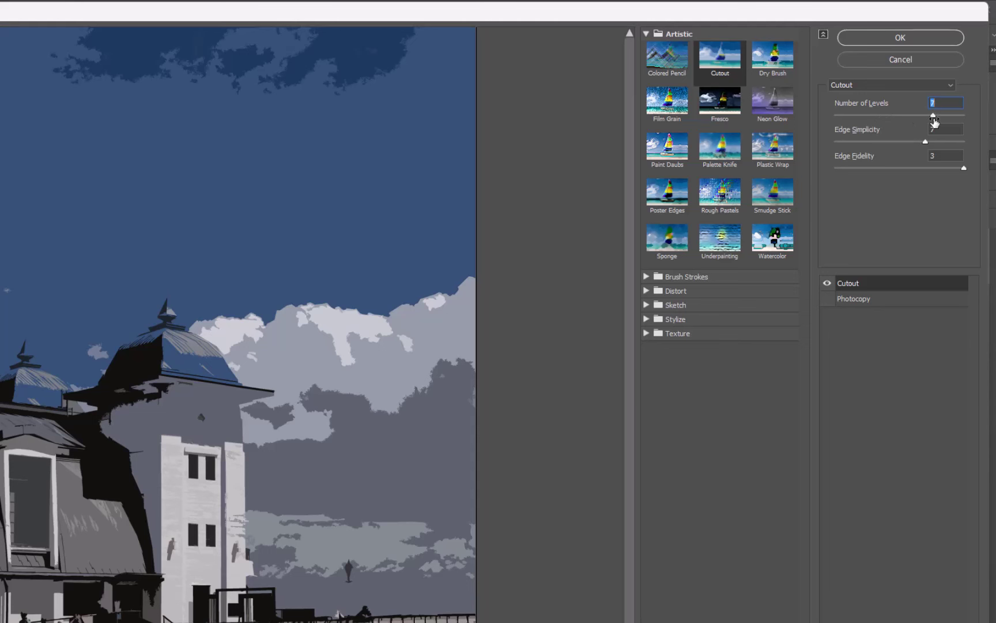
click(924, 168)
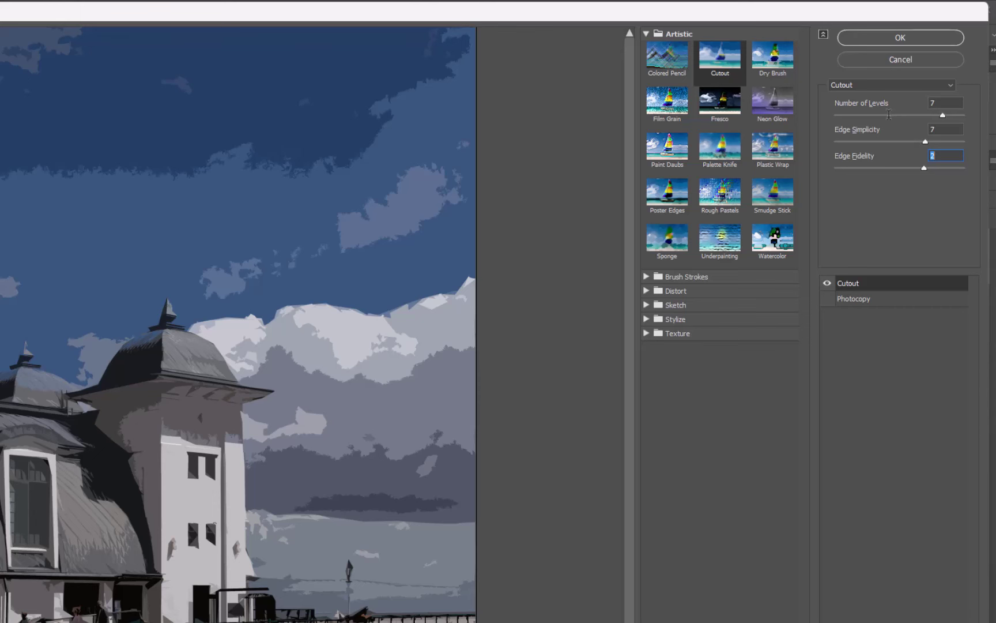
click(865, 37)
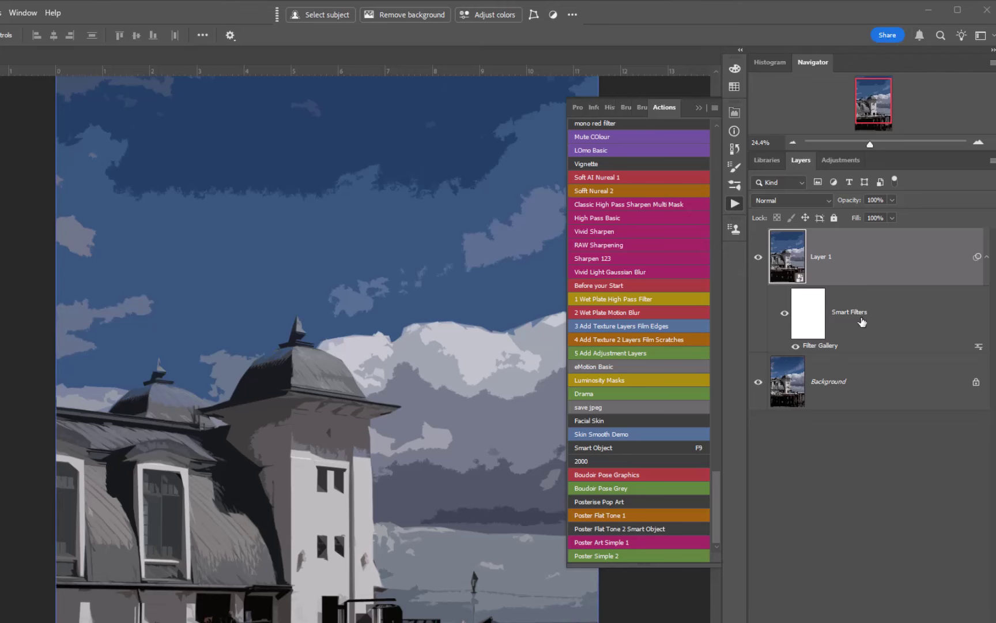
Step: Reopen the Cutout filter on Layer 1 and set Number of Levels to 4, previewing the photo at 25%
double_click(818, 346)
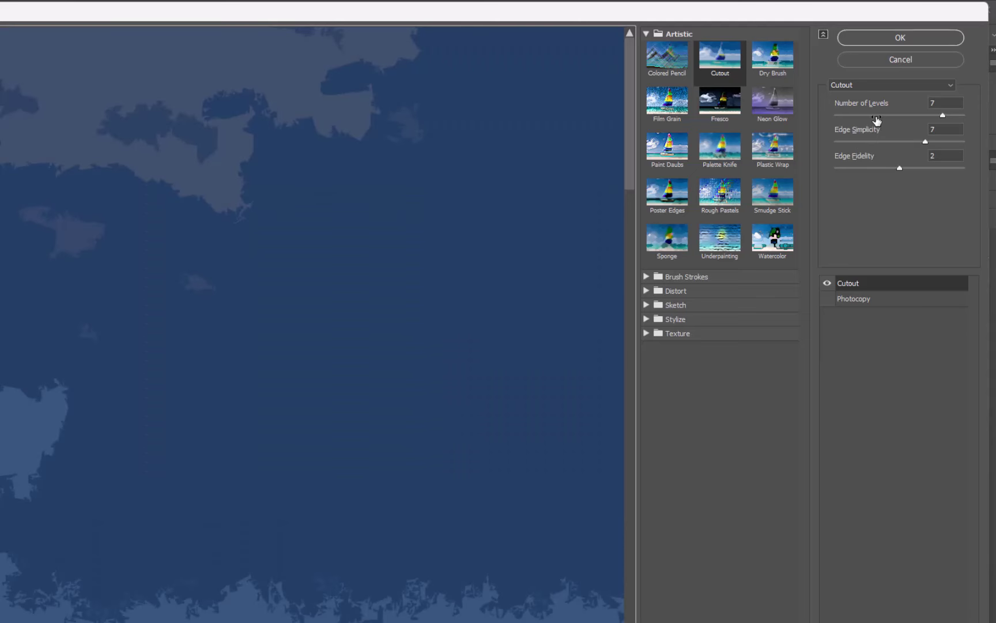
click(877, 116)
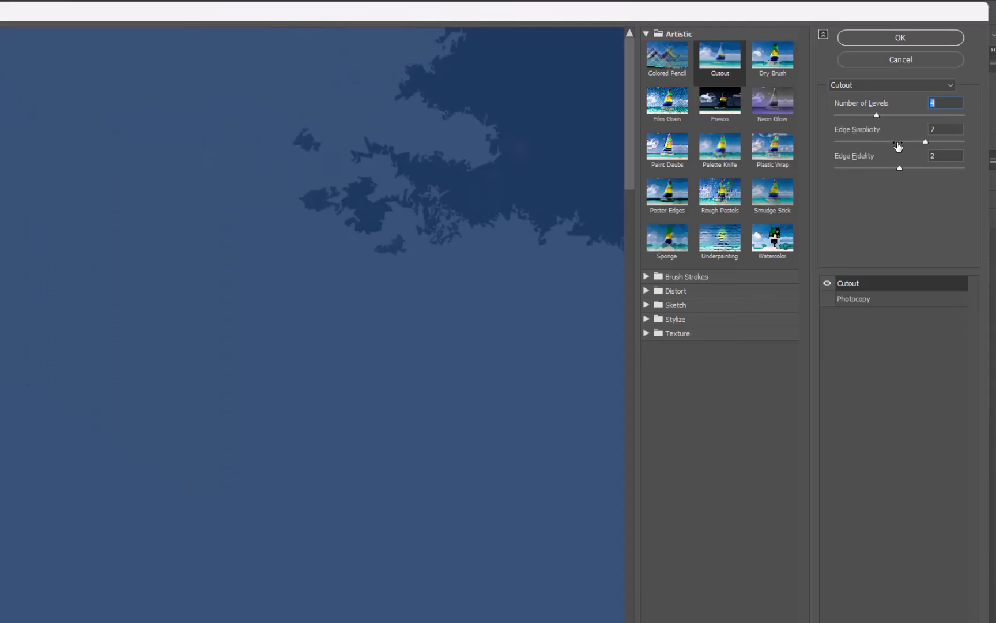
click(61, 609)
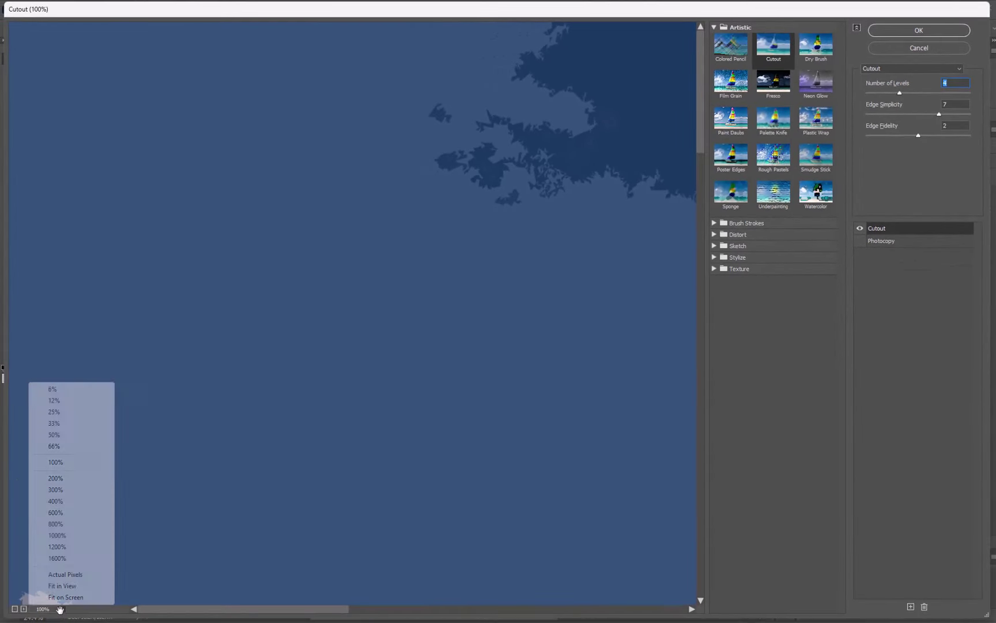
click(81, 413)
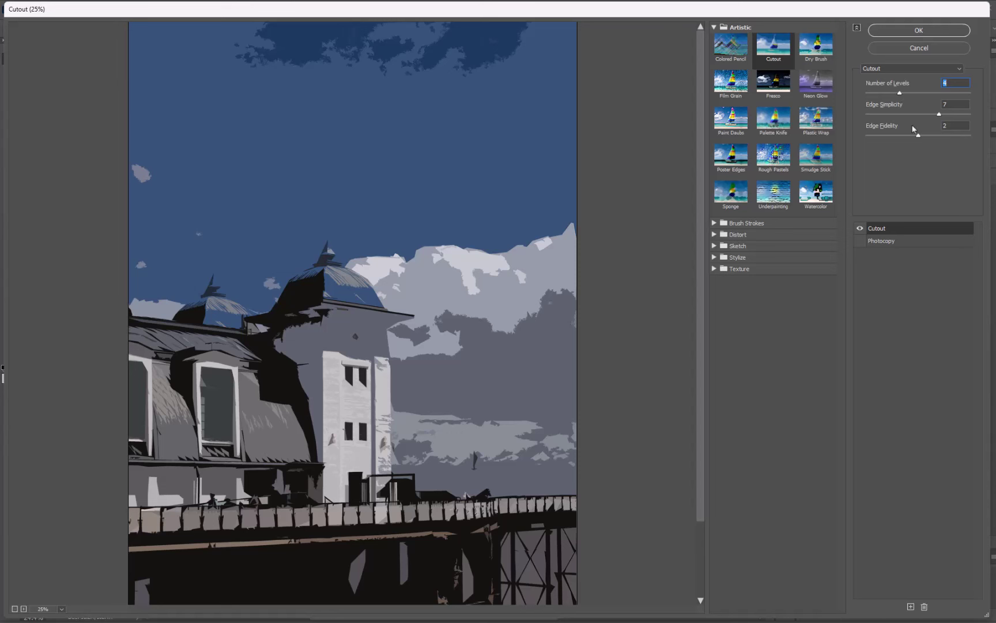
Step: Compare Edge Simplicity values of 4 and 8, settle on 7, and apply the Cutout with Edge Fidelity 3
click(906, 114)
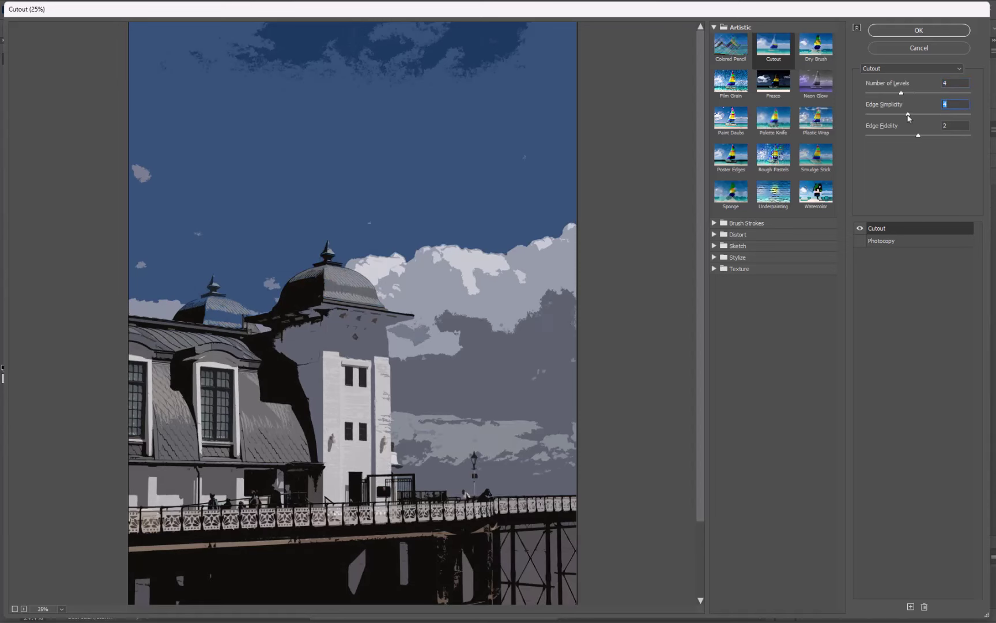
click(948, 116)
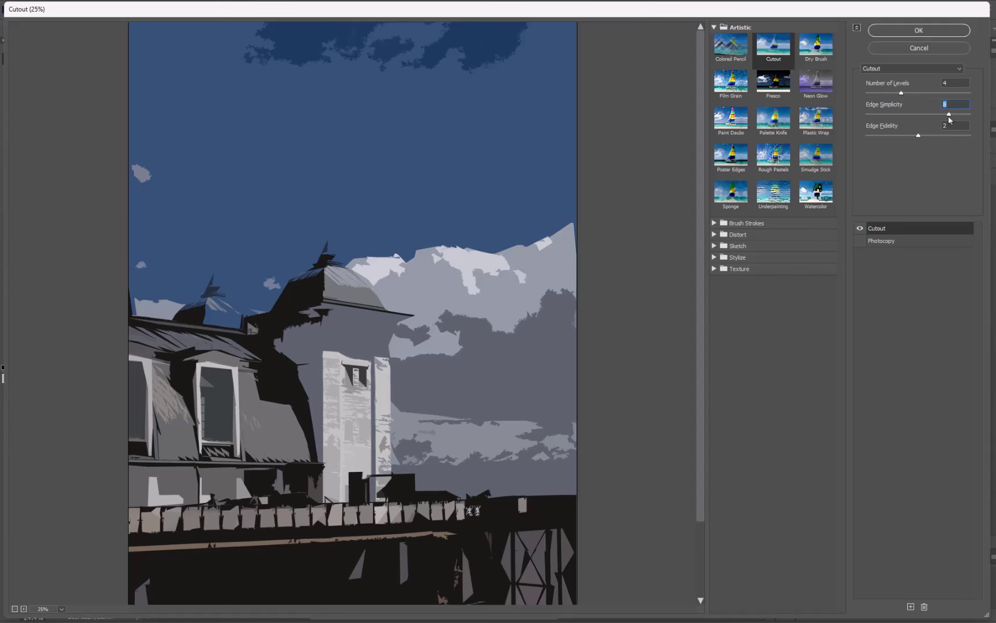
drag(945, 117, 940, 116)
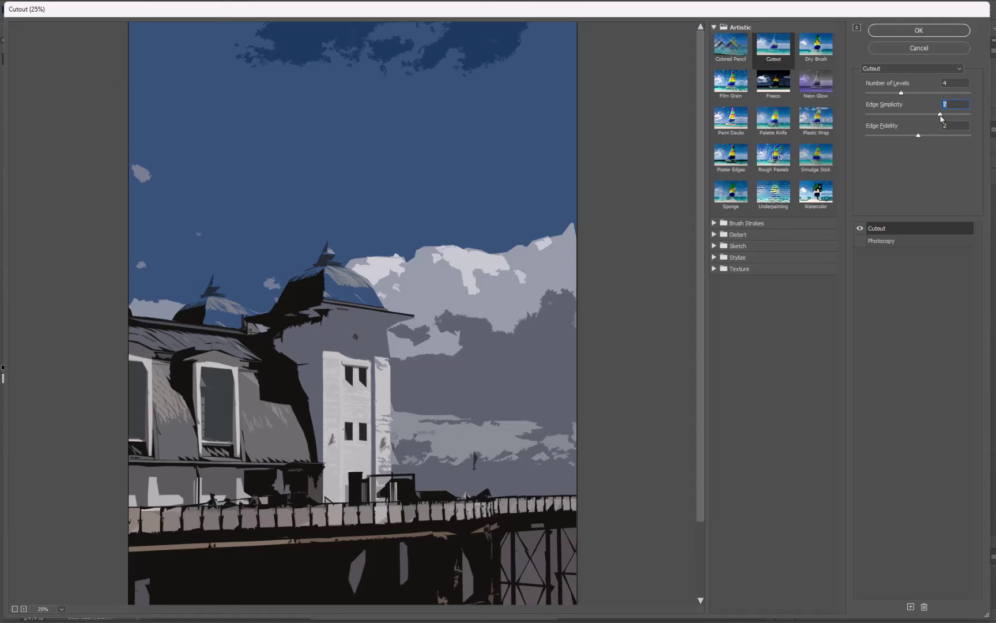
click(944, 134)
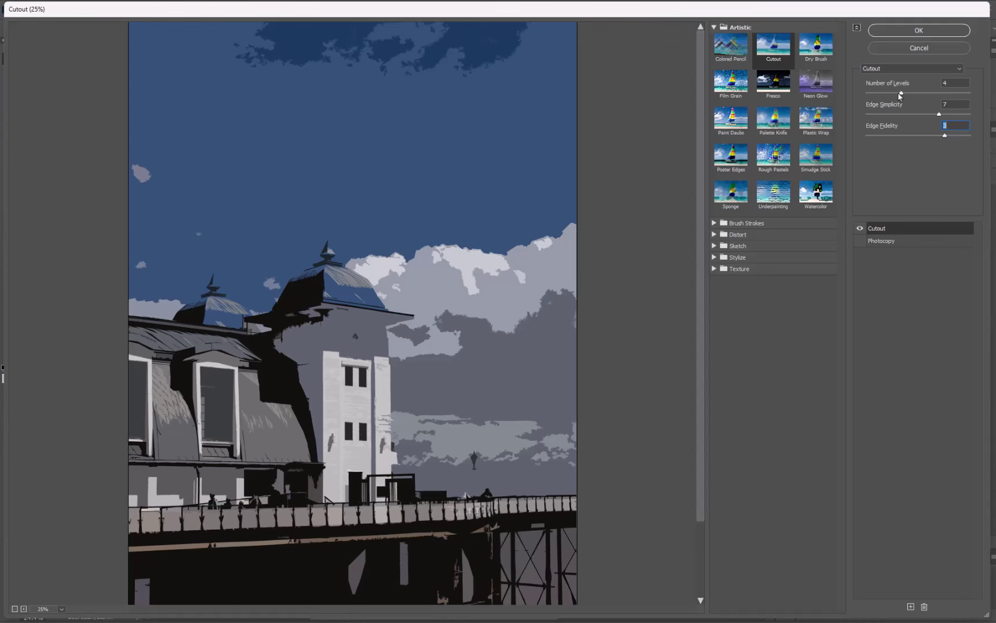
click(921, 32)
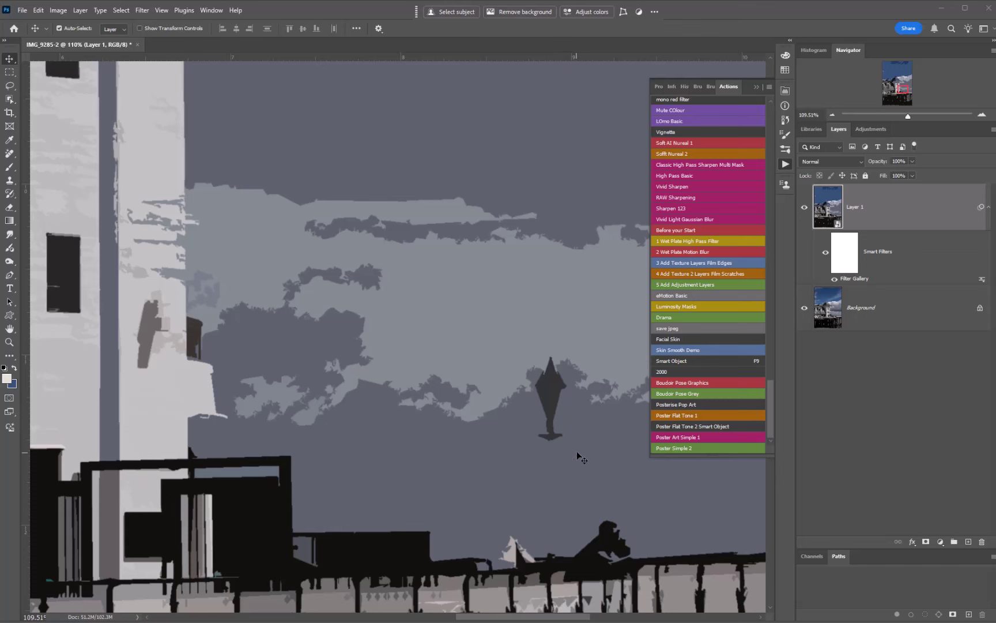
Step: Open the contents of Layer 1's smart object at the lamp post and activate the Lasso tool
double_click(833, 212)
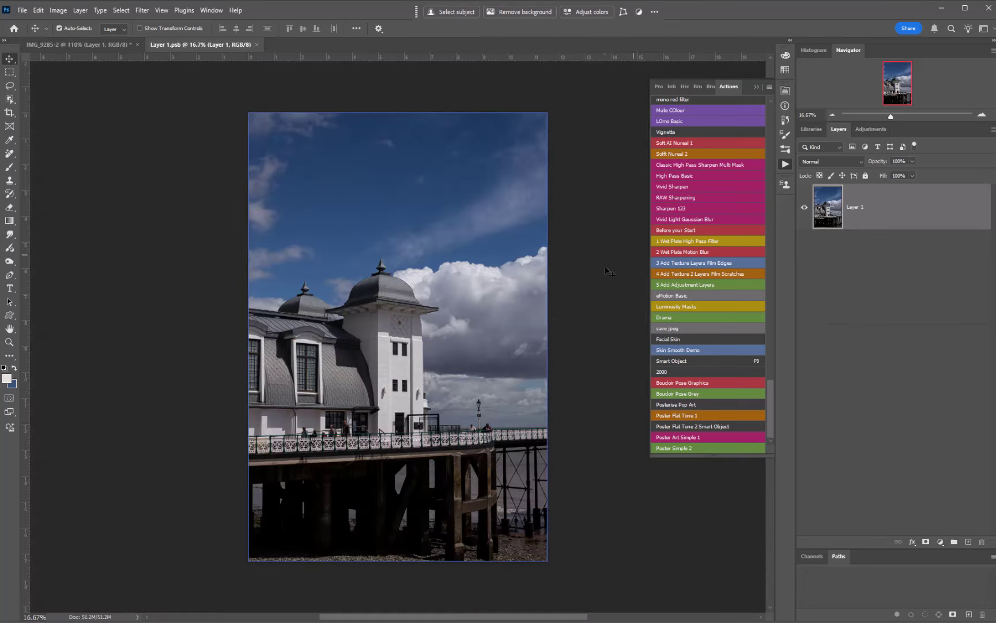
scroll(495, 424, up, 8)
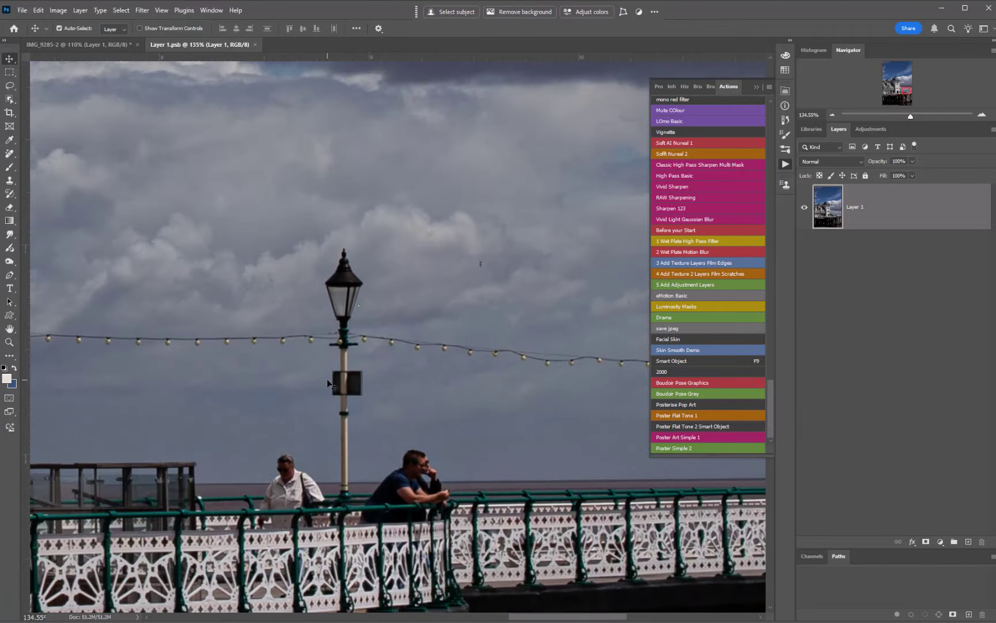
click(9, 85)
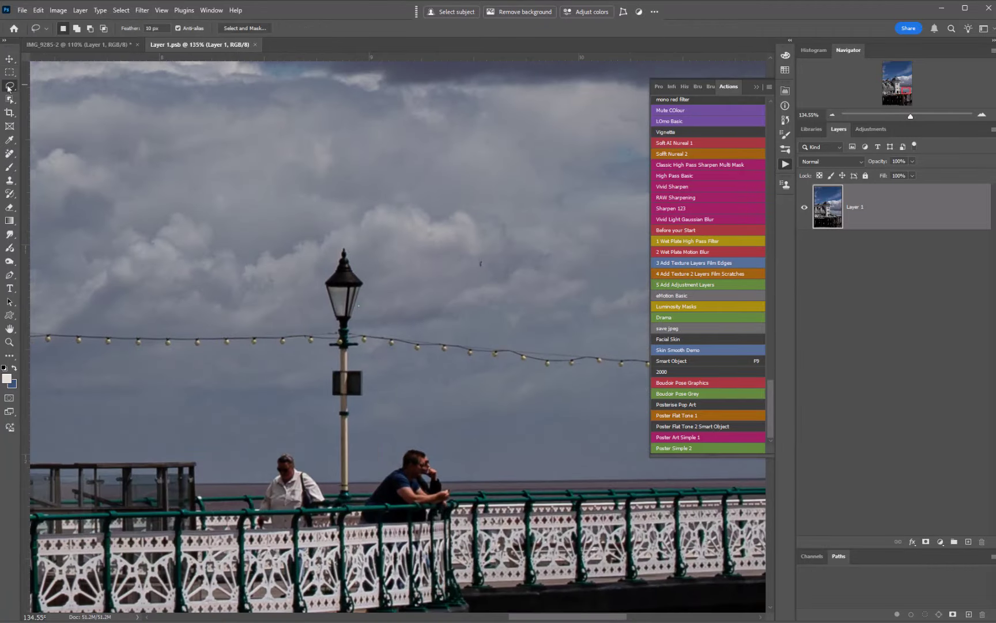
Step: Try removing the lasso-selected lamp with a Generative Fill without a prompt, and delete the generated layer
mouse_move(332, 249)
mouse_down()
mouse_move(314, 296)
mouse_move(315, 391)
mouse_move(323, 421)
mouse_move(351, 430)
mouse_move(372, 390)
mouse_move(369, 269)
mouse_move(351, 236)
mouse_up()
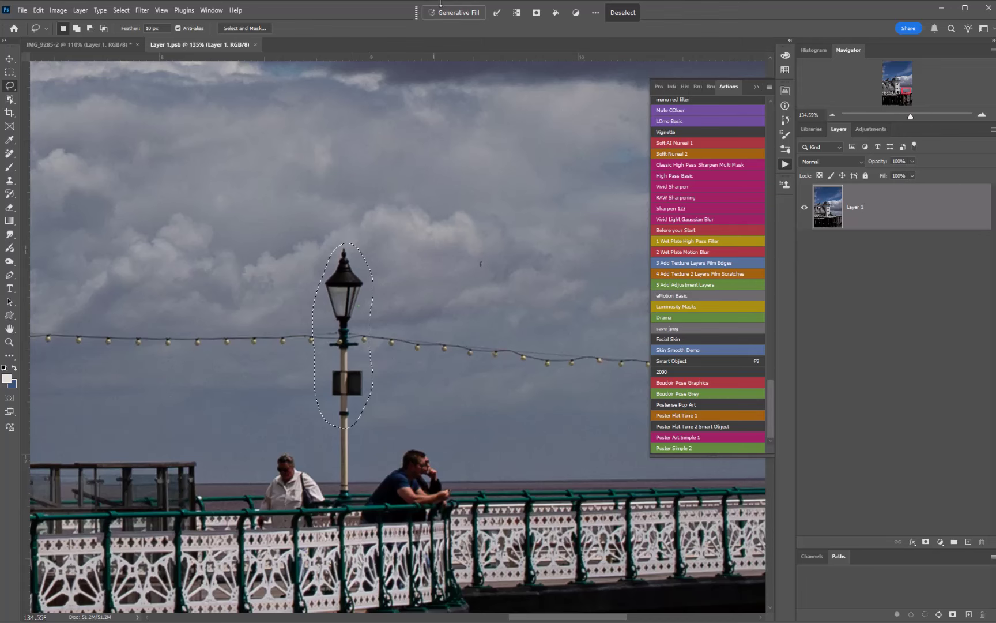
click(466, 13)
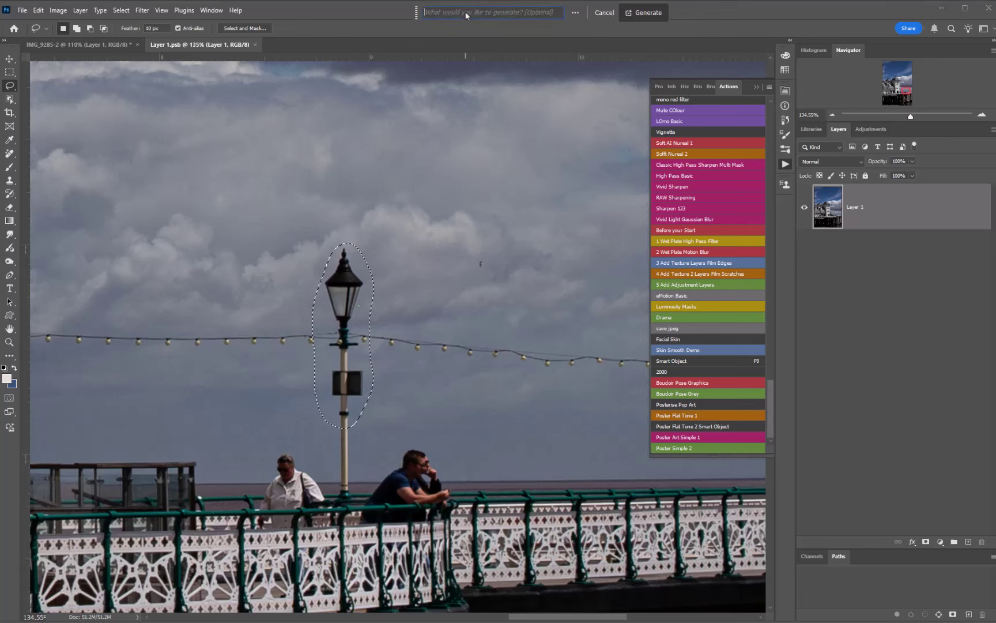
click(641, 16)
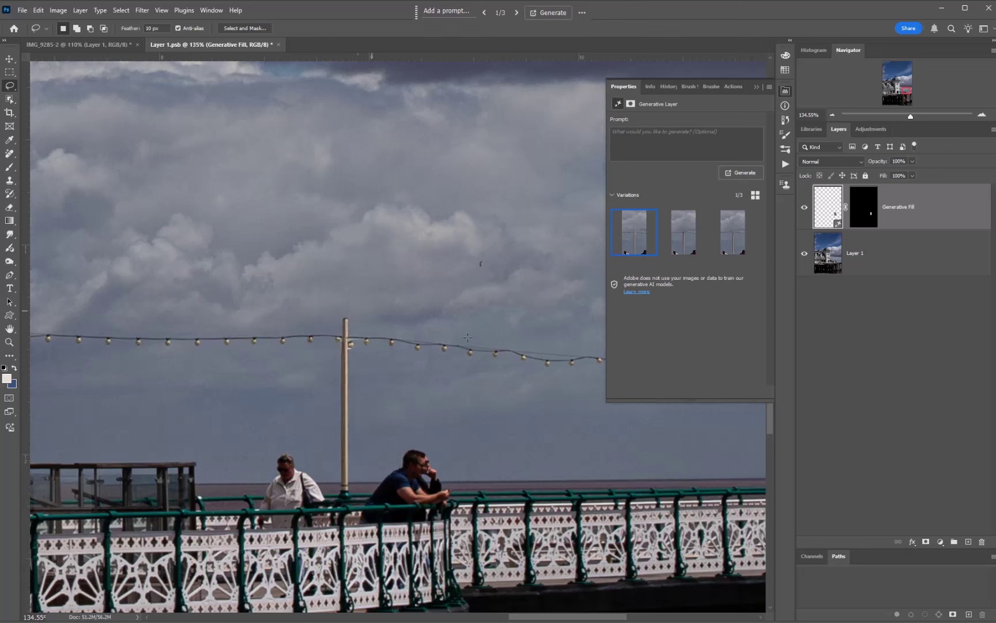
drag(946, 216, 980, 541)
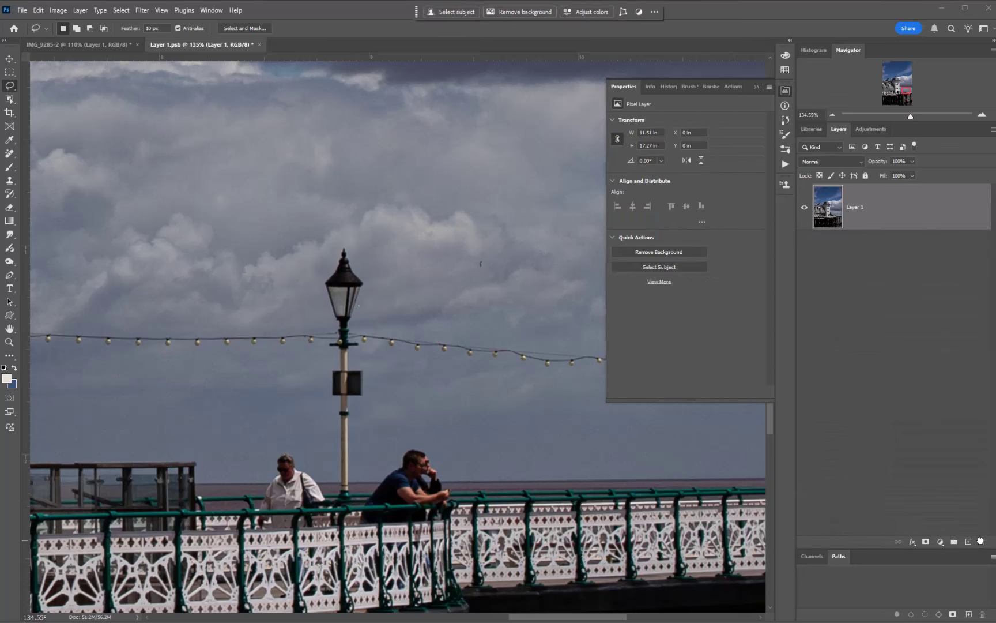
Step: Lasso the lamp head and sign on the pier, replace them with a Content-Aware fill, and deselect
drag(336, 245, 311, 277)
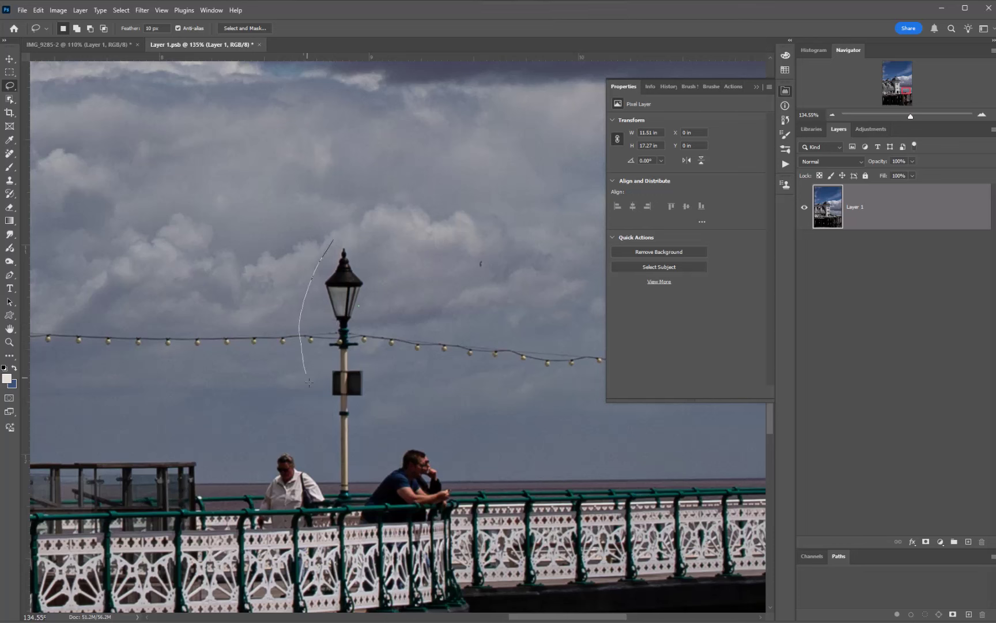
drag(376, 407, 340, 241)
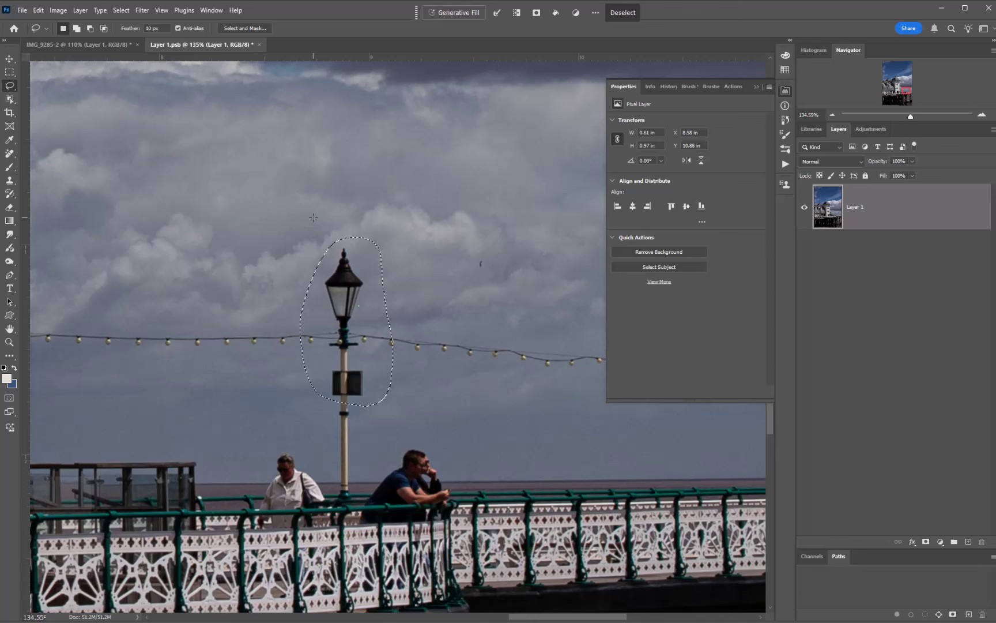
key(shift+BackSpace)
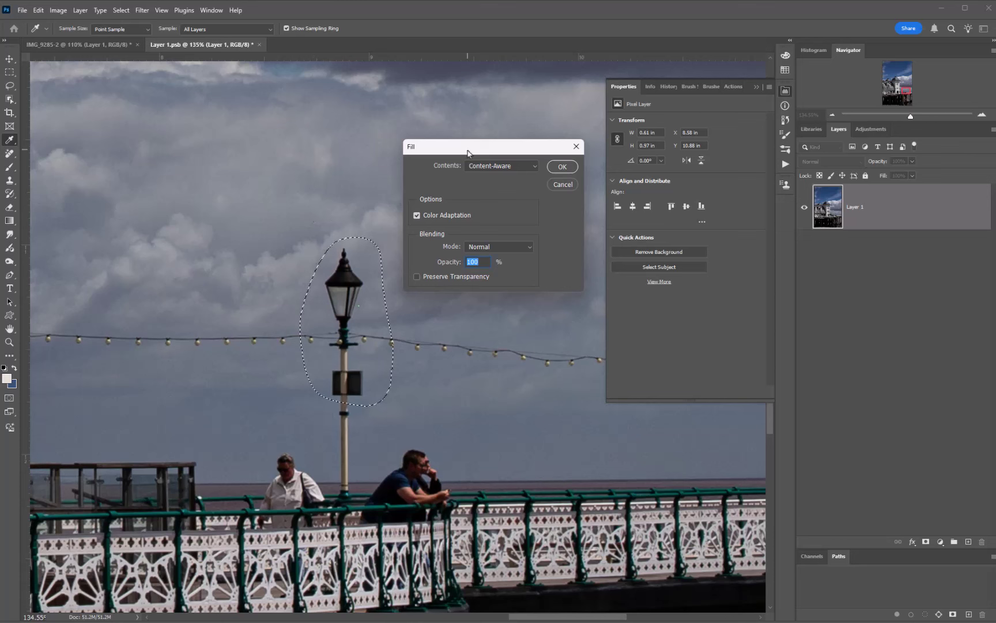
click(559, 170)
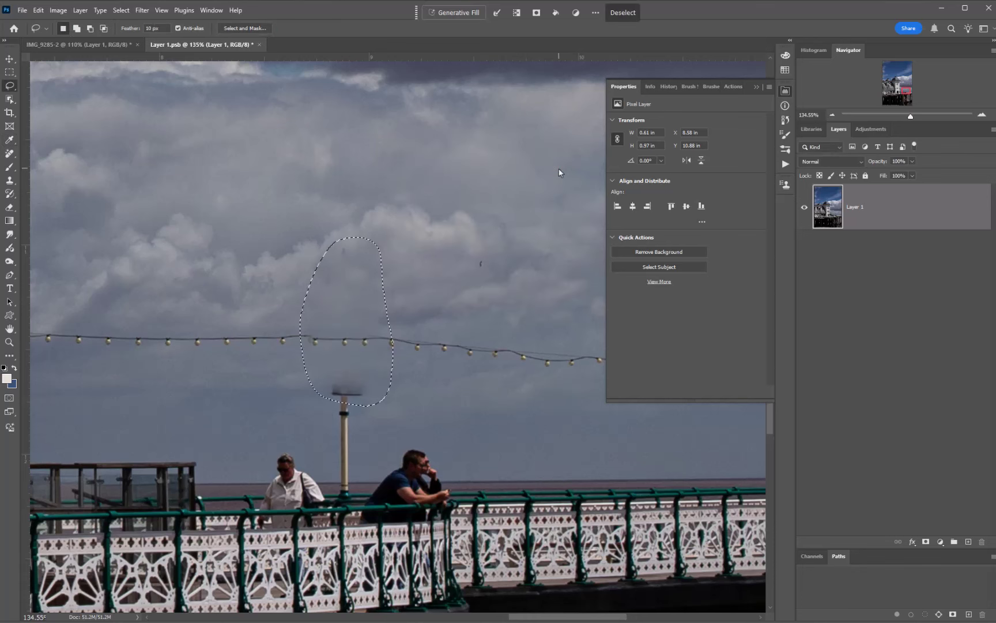
key(ctrl+d)
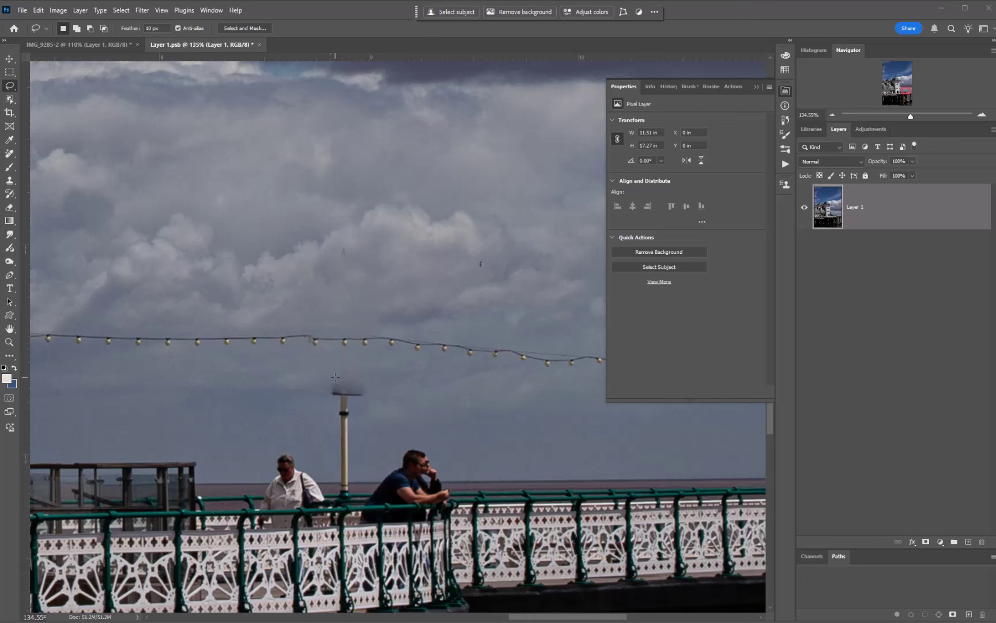
Step: Lasso the remaining upper part of the lamp post, fill it with Content-Aware, and clear the selection
mouse_move(335, 377)
mouse_down()
mouse_move(323, 423)
mouse_move(347, 464)
mouse_move(368, 375)
mouse_move(349, 372)
mouse_up()
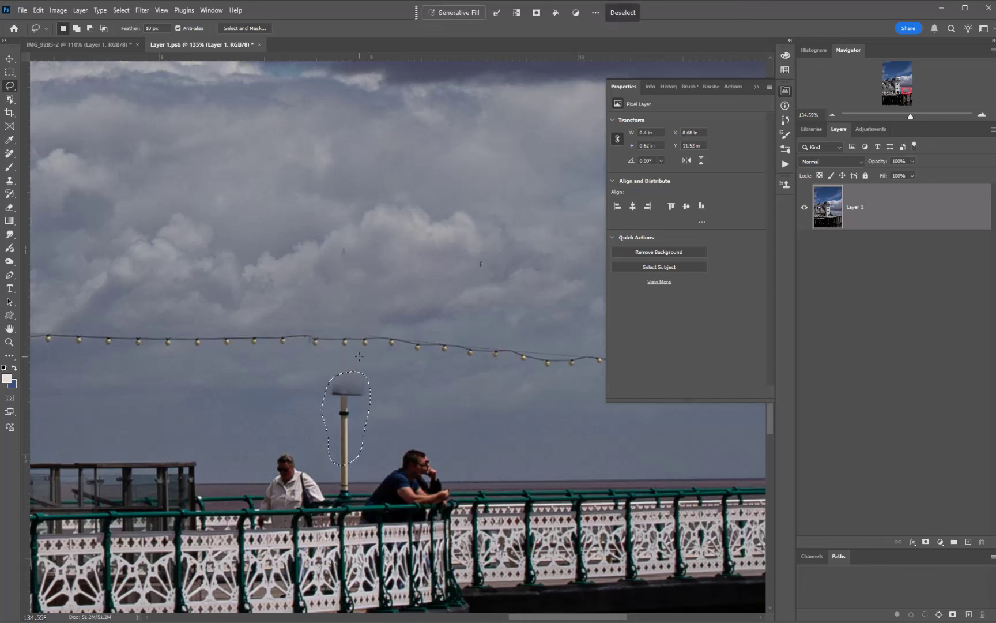
key(shift+F5)
key(Return)
key(ctrl+d)
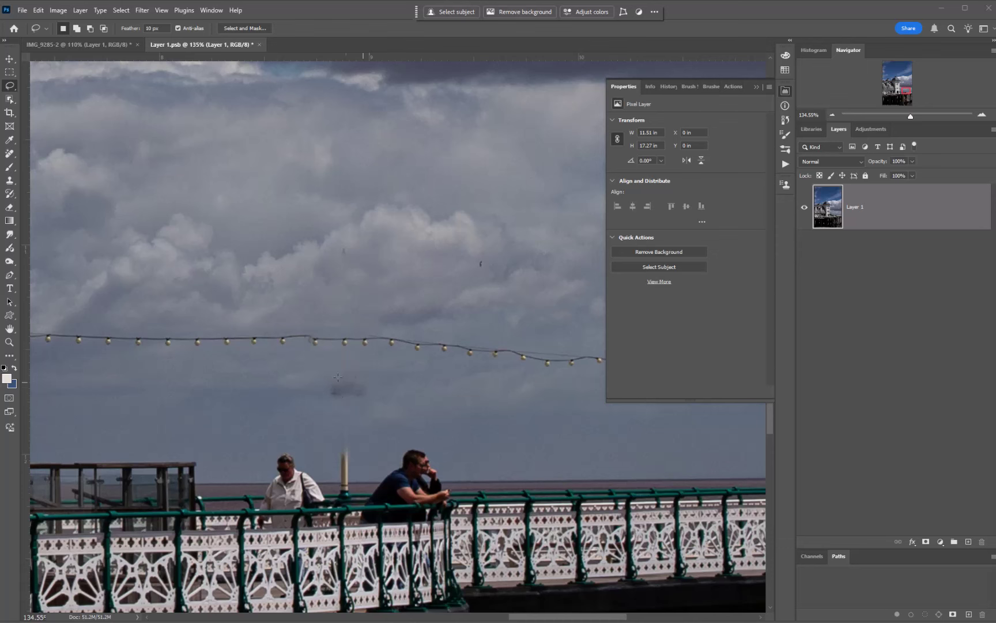
Step: Save the smart object's contents and check the updated poster effect around the railing in IMG_9285-2
scroll(359, 399, up, 2)
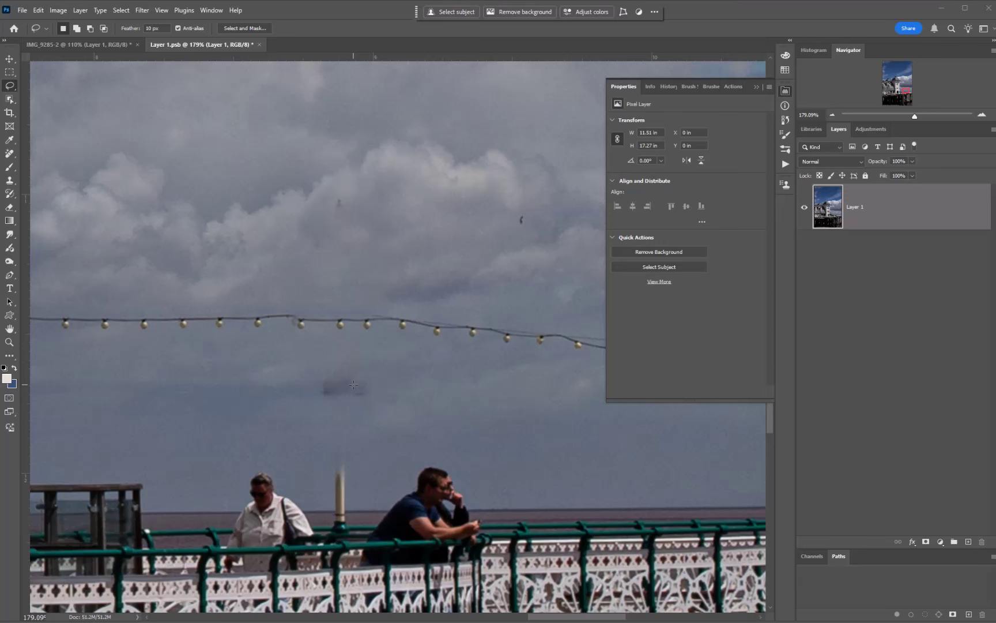
key(ctrl+s)
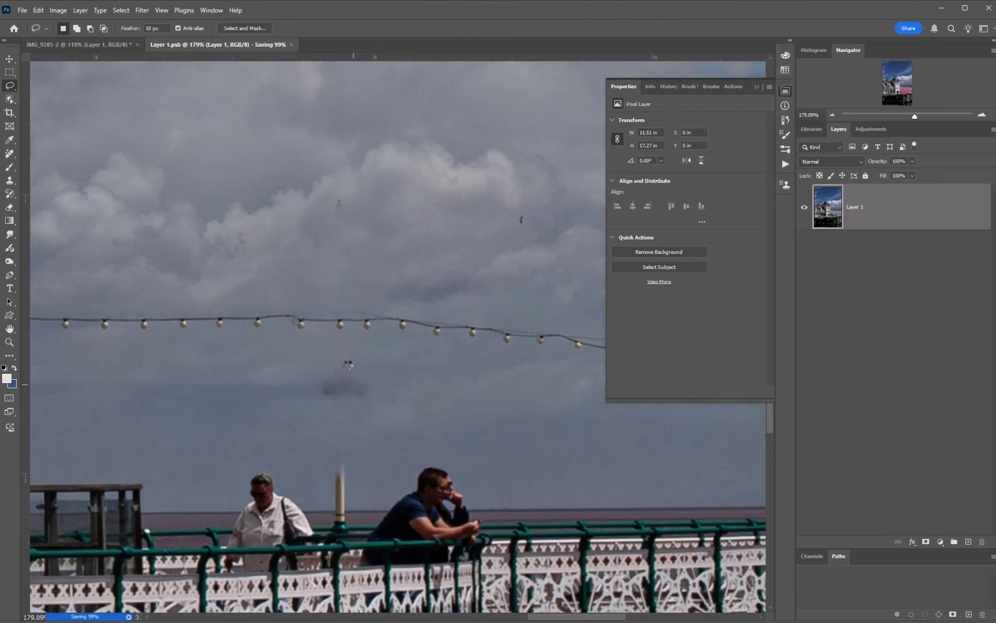
click(102, 48)
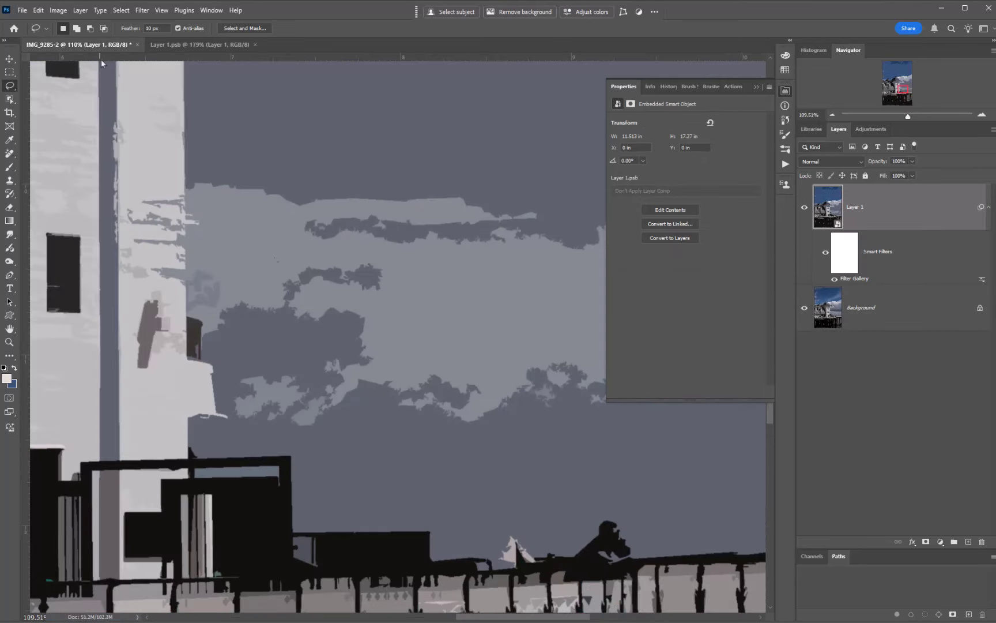
drag(499, 433, 420, 397)
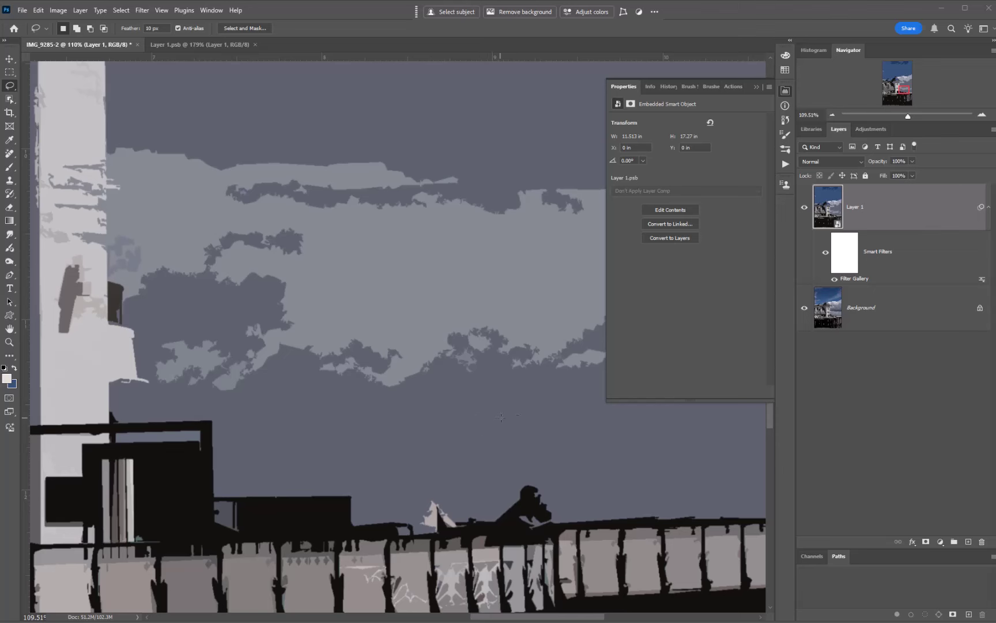
drag(501, 418, 576, 509)
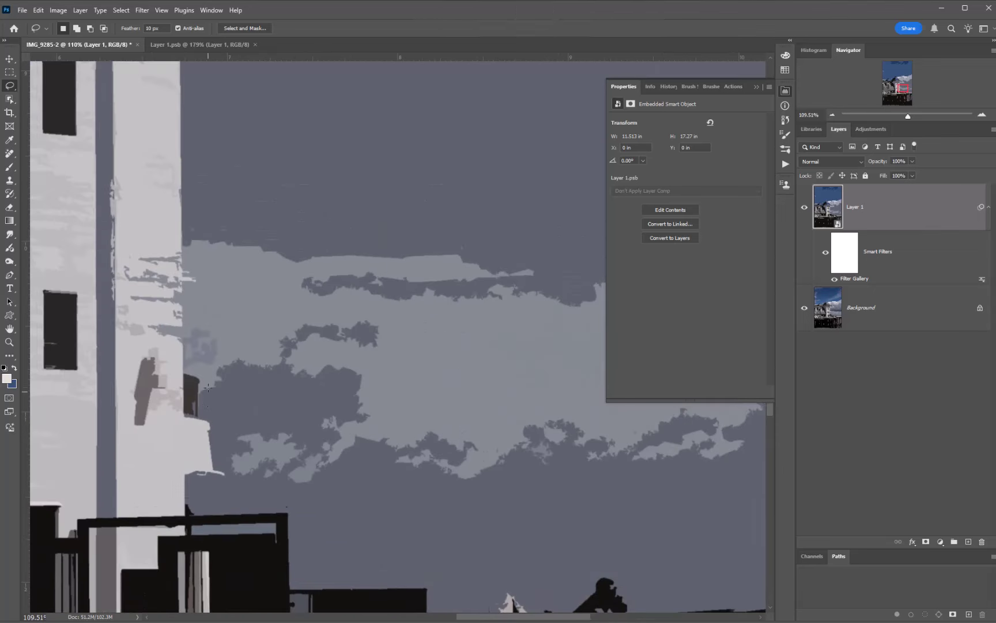
drag(511, 564, 432, 298)
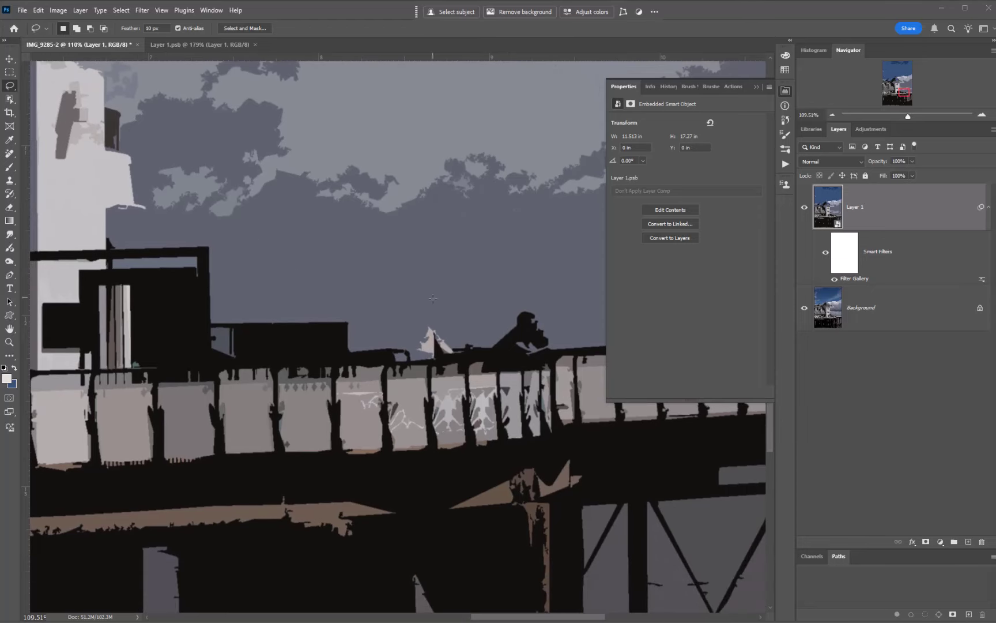
Step: Remove the person in the white shirt from Layer 1.psb with a Content-Aware fill and save the smart object
click(196, 44)
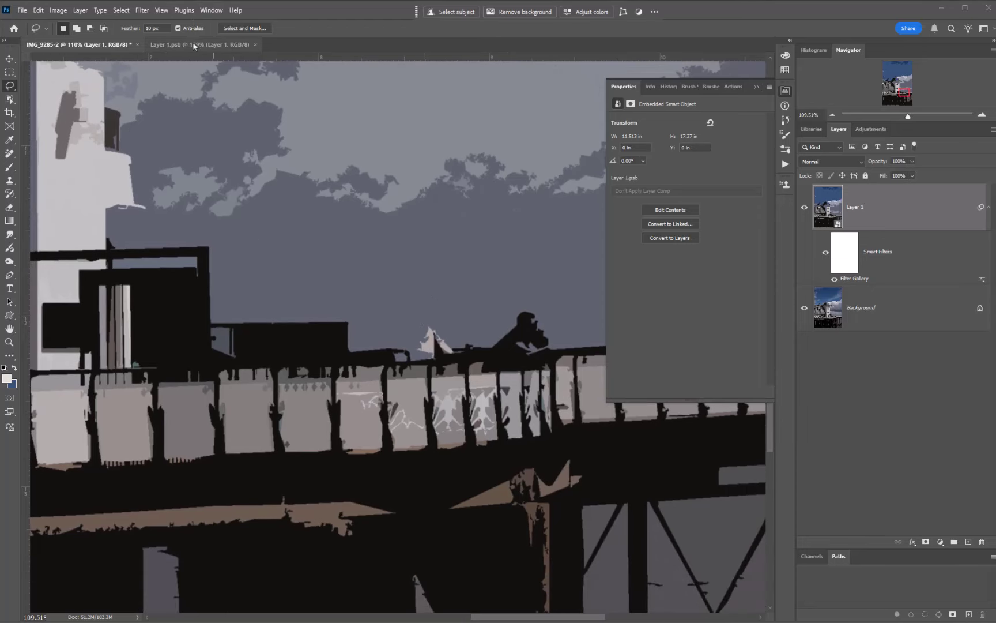
mouse_move(256, 470)
mouse_down()
mouse_move(221, 516)
mouse_move(223, 547)
mouse_move(332, 538)
mouse_move(252, 459)
mouse_up()
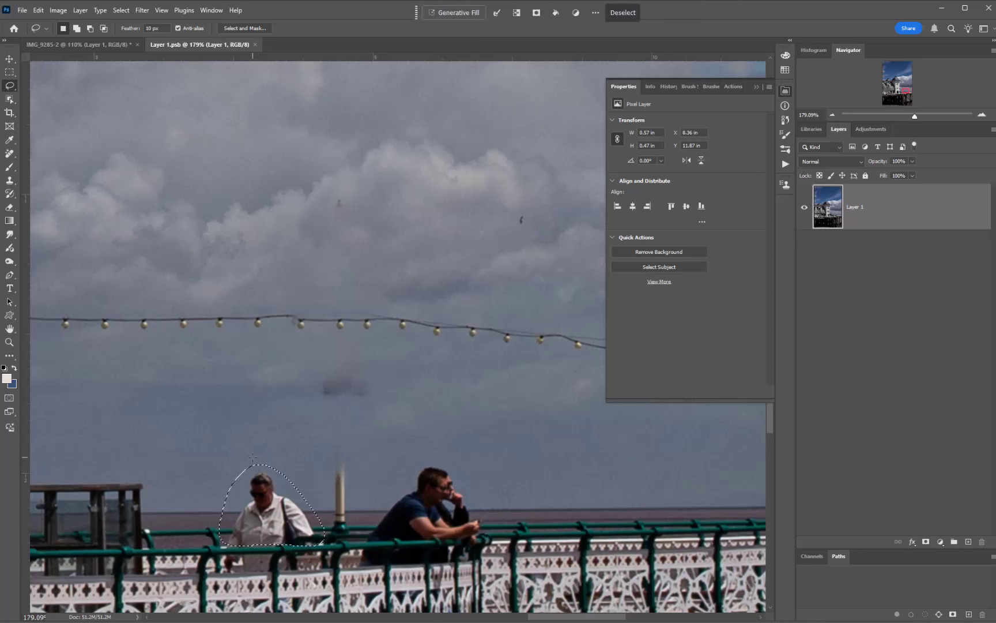
key(shift+Delete)
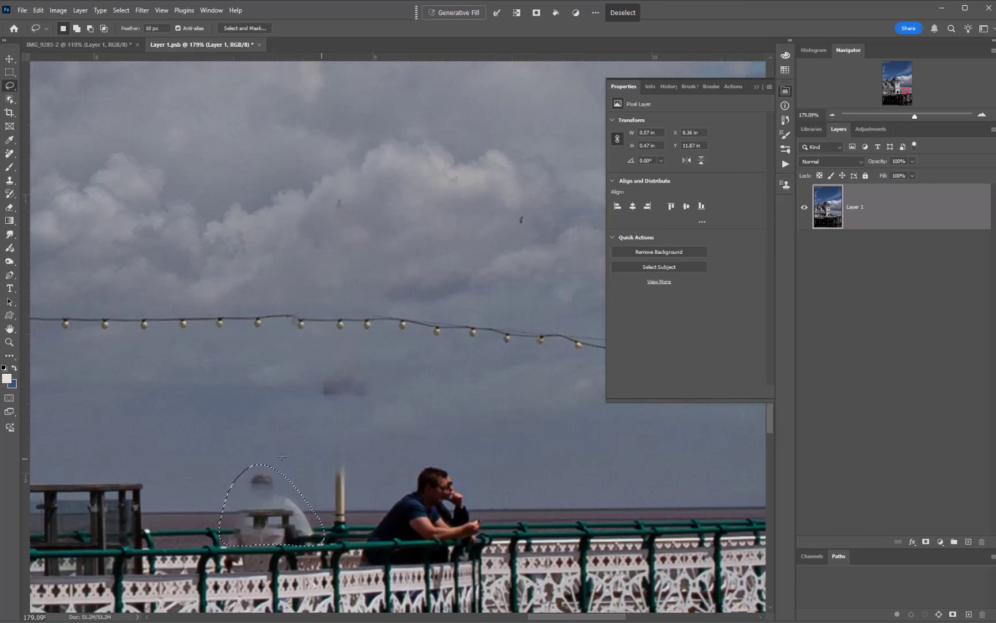
key(ctrl+s)
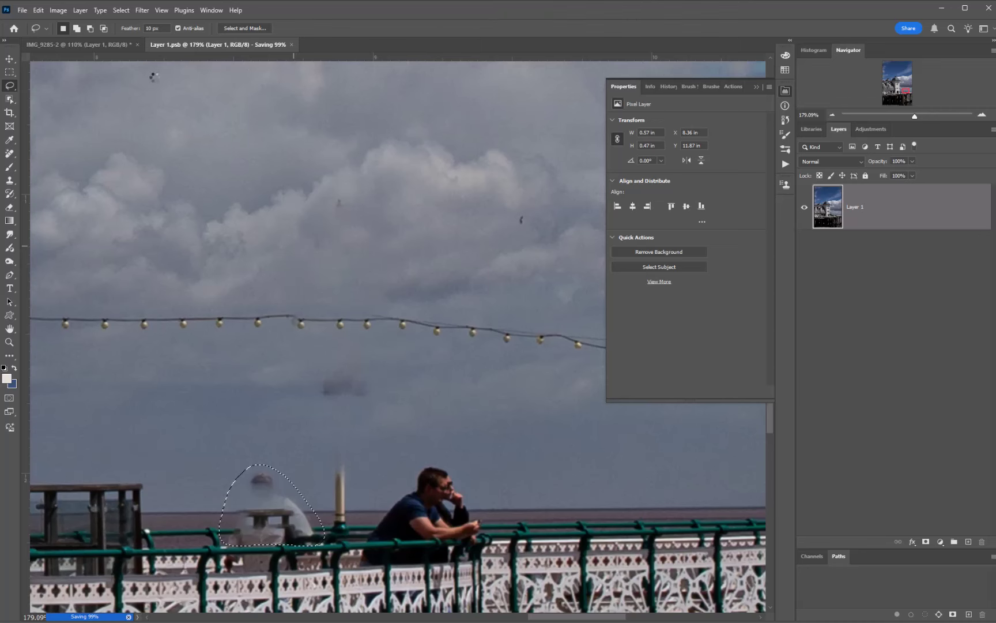
Step: Return to IMG_9285-2 and examine the updated poster effect along the railing and in front of the building
click(109, 45)
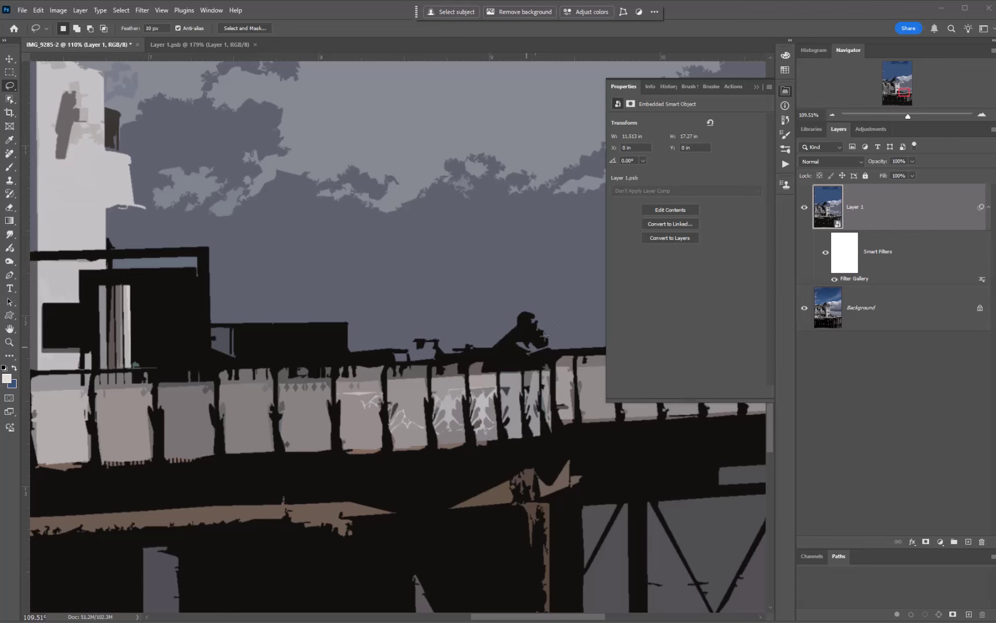
drag(163, 374, 545, 361)
mouse_move(173, 397)
mouse_down()
mouse_move(401, 400)
mouse_move(470, 390)
mouse_up()
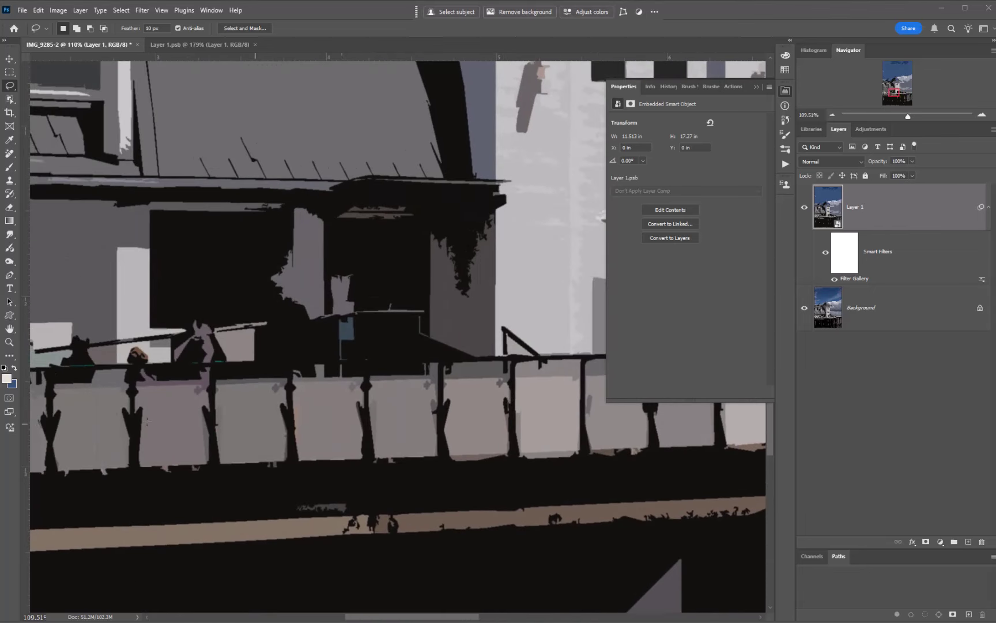
Step: Examine the poster effect along the railing, over the whole pier image, and across the building and sky
drag(114, 415, 332, 411)
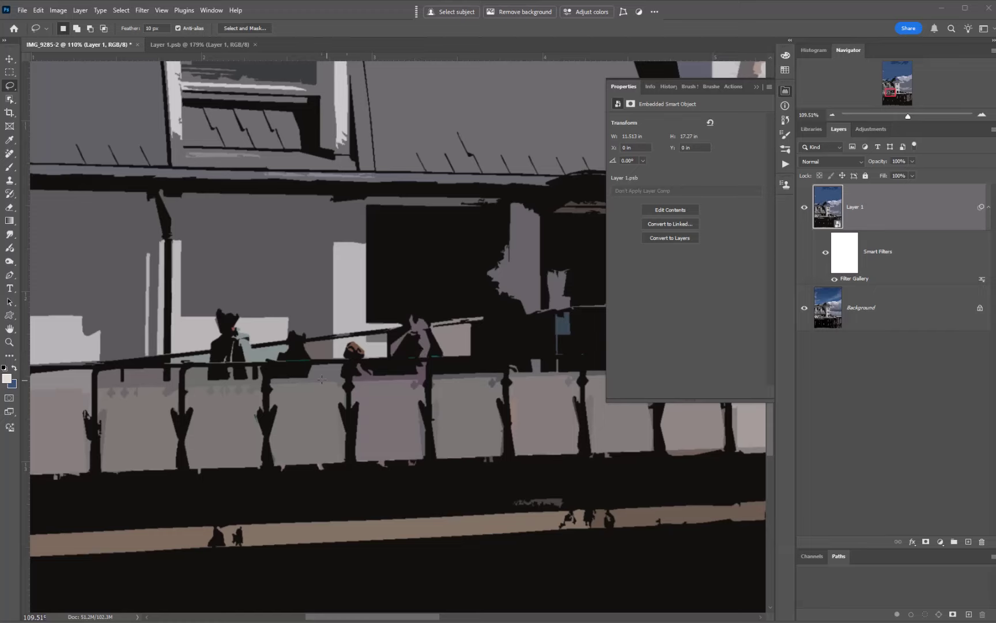
scroll(321, 378, down, 10)
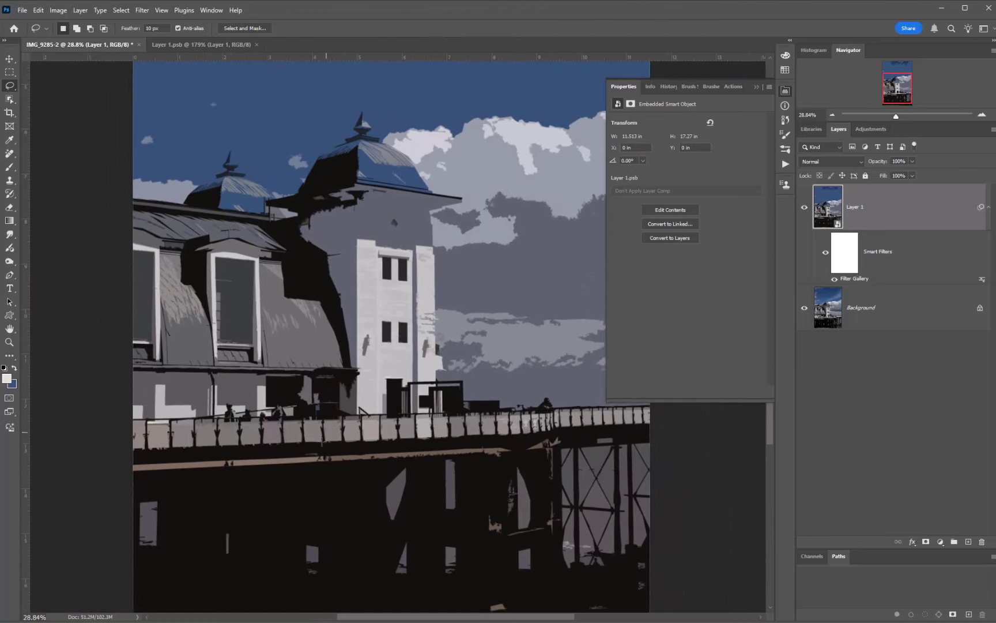
scroll(321, 441, down, 4)
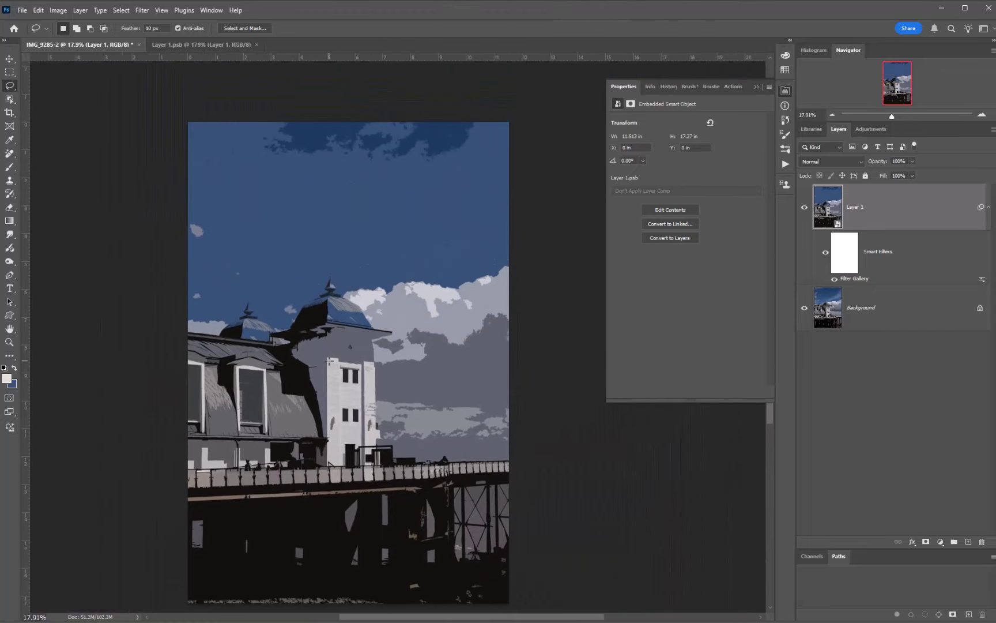
drag(331, 361, 327, 376)
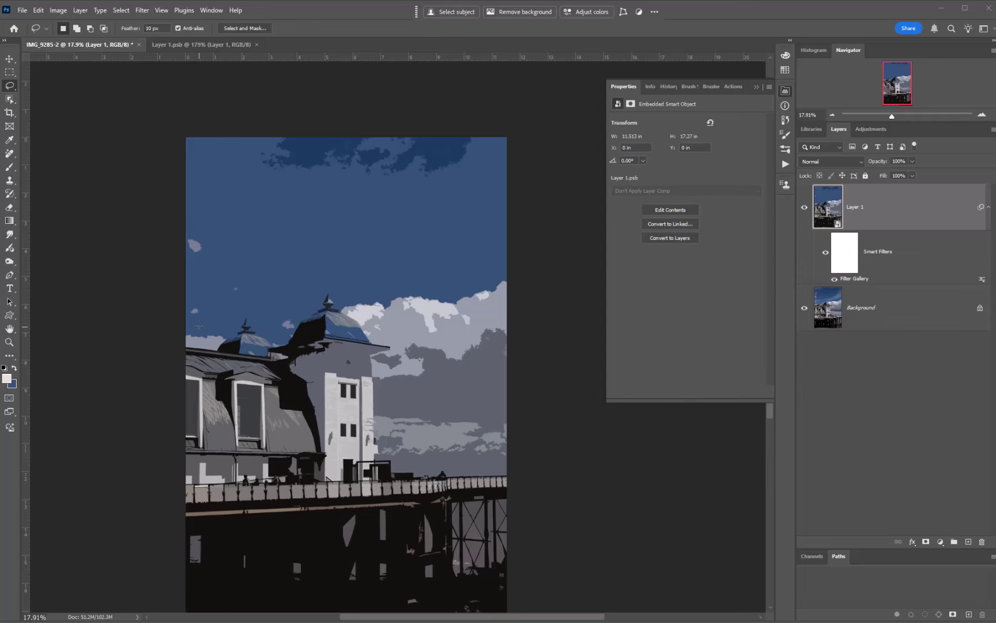
scroll(199, 325, up, 2)
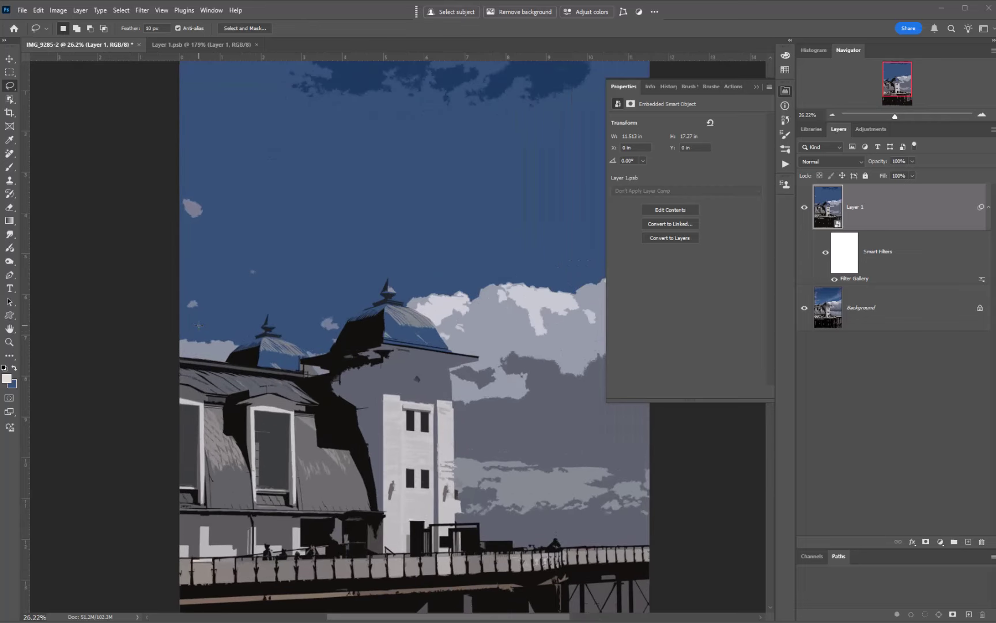
scroll(198, 325, up, 3)
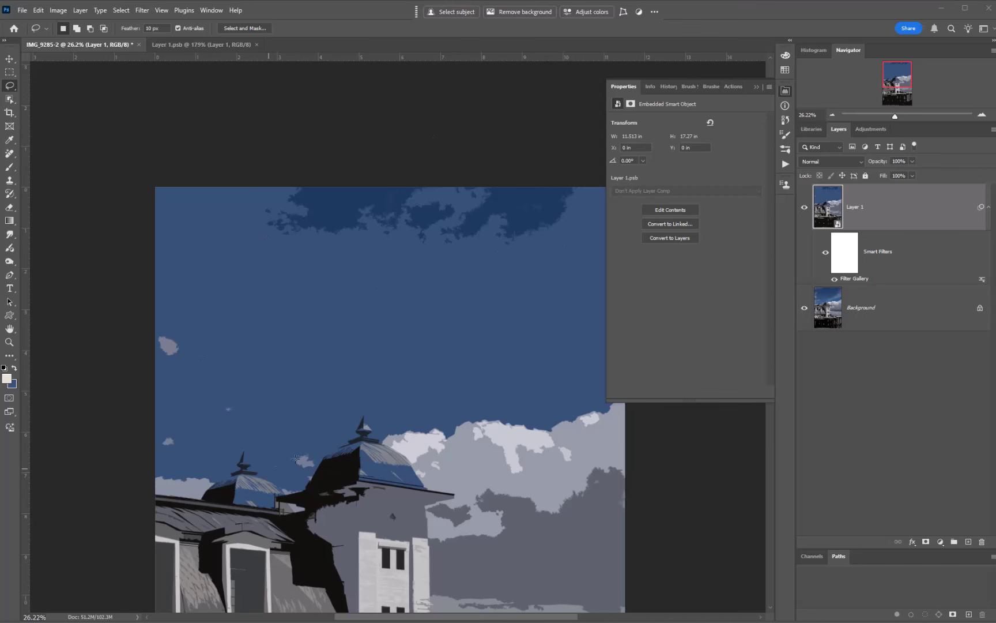
scroll(310, 495, down, 3)
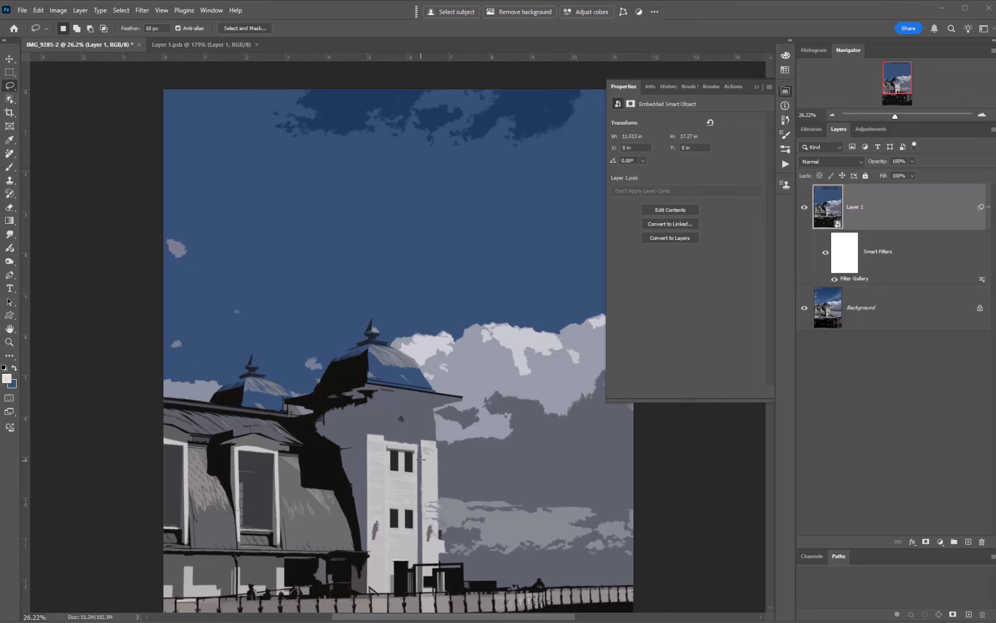
drag(405, 465, 397, 376)
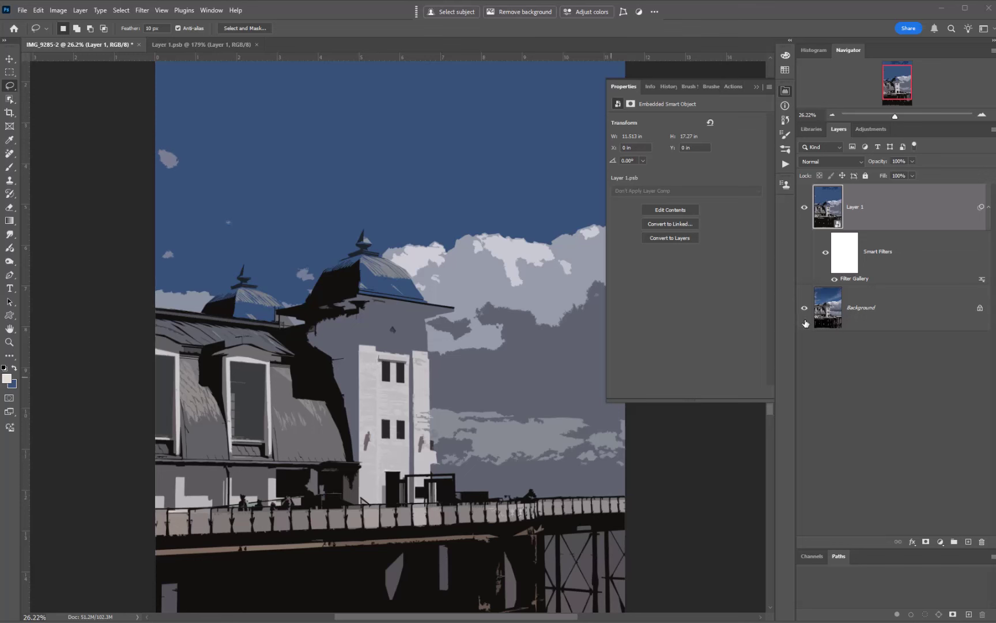
Step: Select the pavilion building from the Background layer with Object Selection, copy it to a new layer, and place that layer above Layer 1
click(826, 311)
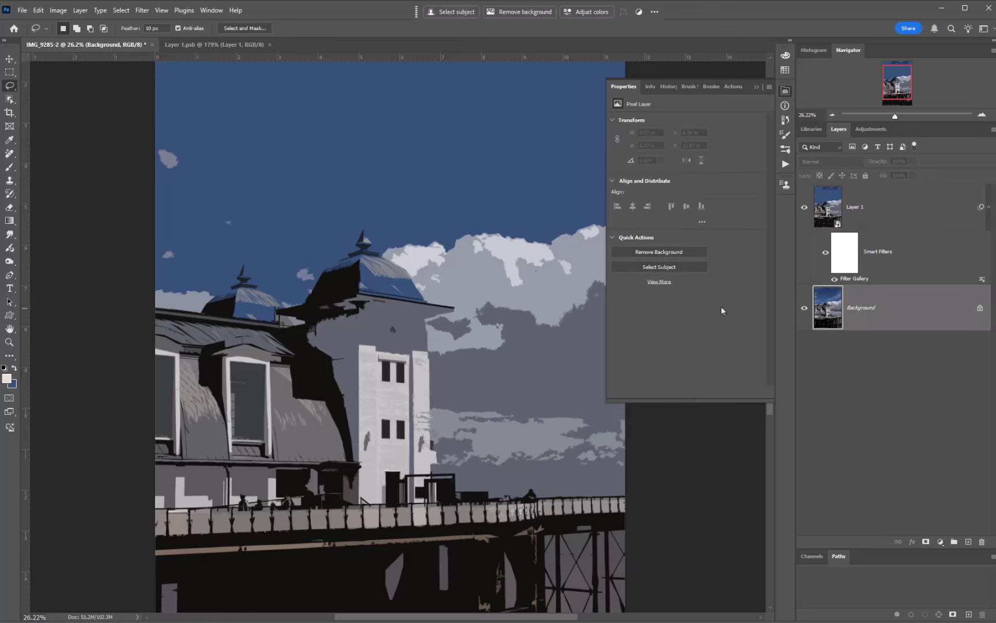
click(8, 100)
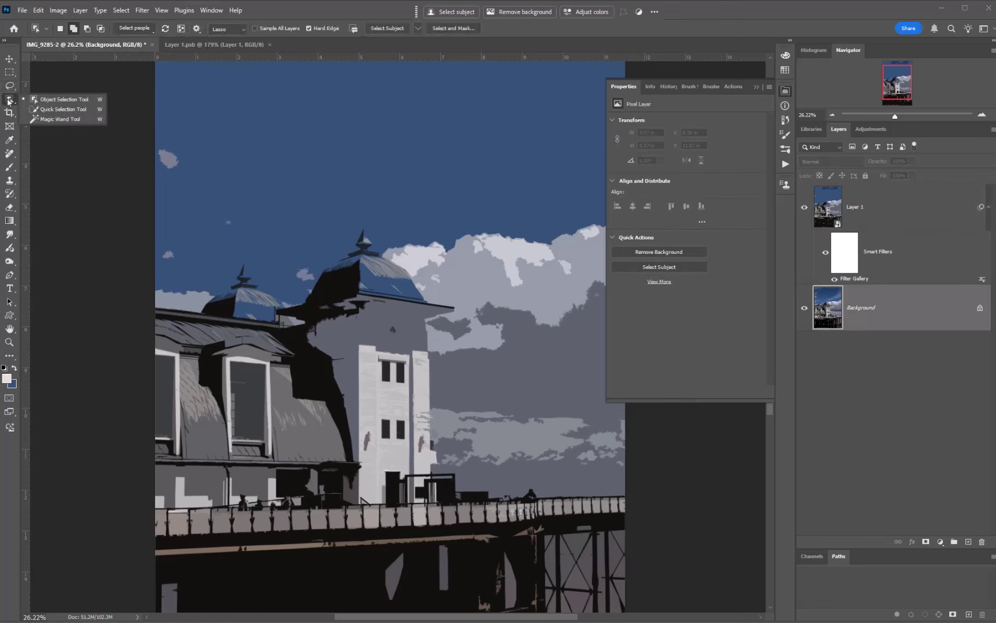
click(37, 101)
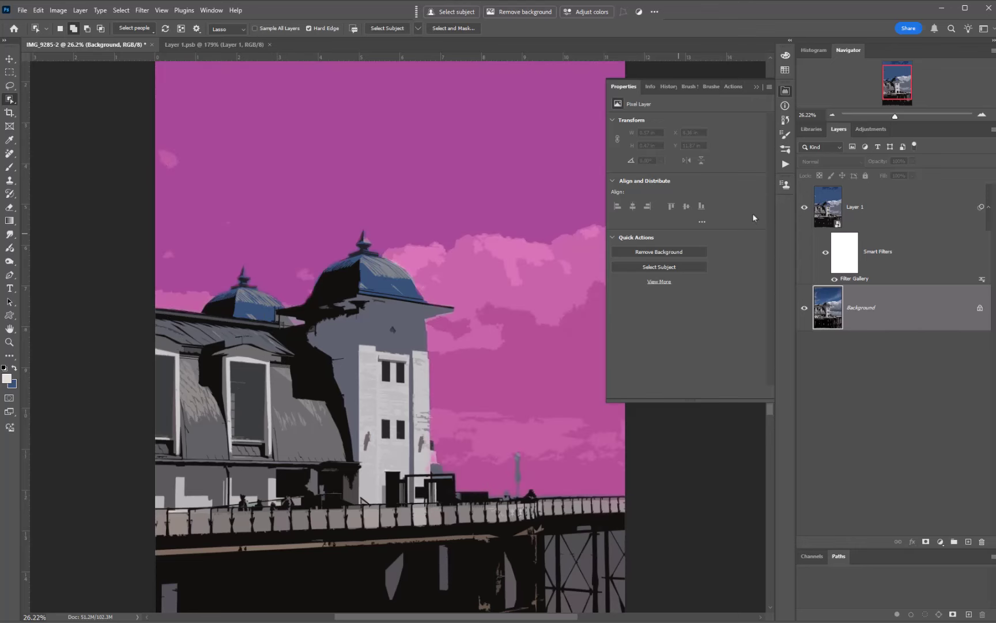
mouse_move(147, 301)
mouse_down()
mouse_move(175, 301)
mouse_move(240, 264)
mouse_move(298, 283)
mouse_move(357, 224)
mouse_move(411, 240)
mouse_move(458, 292)
mouse_move(451, 493)
mouse_move(175, 509)
mouse_move(150, 501)
mouse_move(123, 286)
mouse_up()
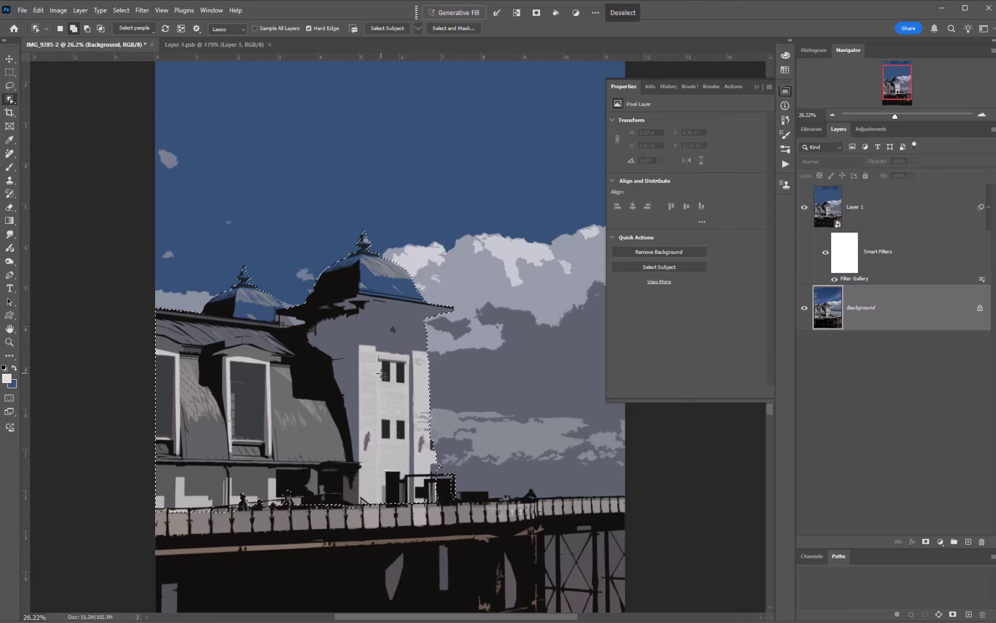
key(ctrl+j)
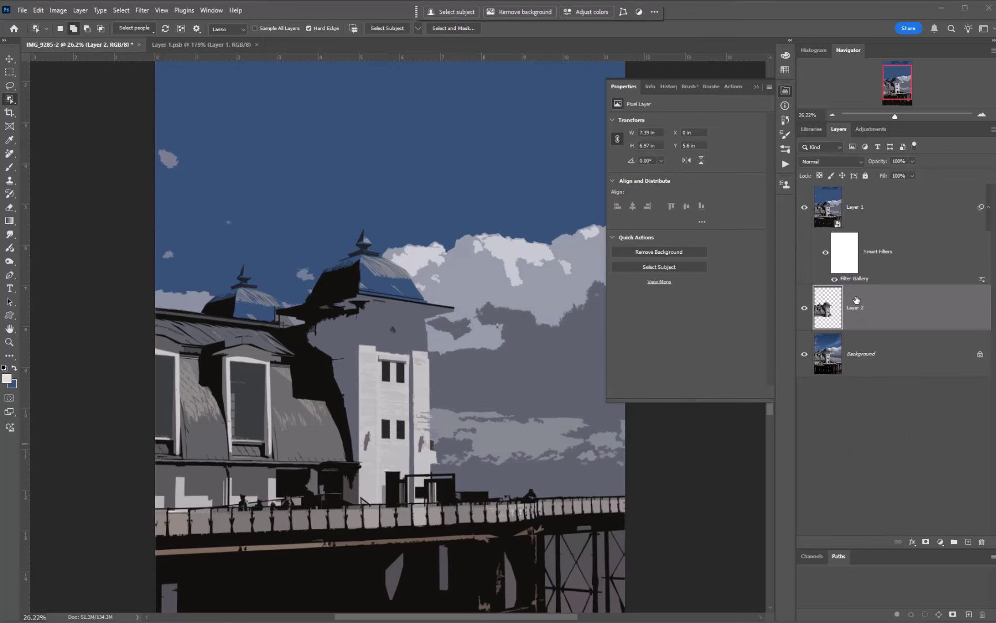
drag(856, 299, 844, 198)
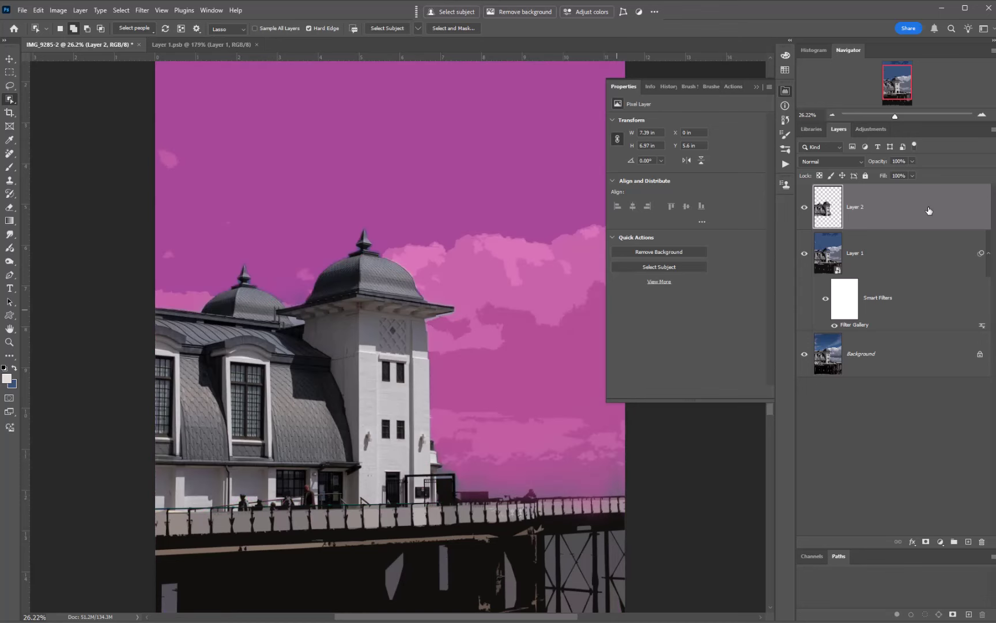
Step: Convert the copied building layer to a smart object and open it in the Filter Gallery with the preview at 25%
right_click(879, 215)
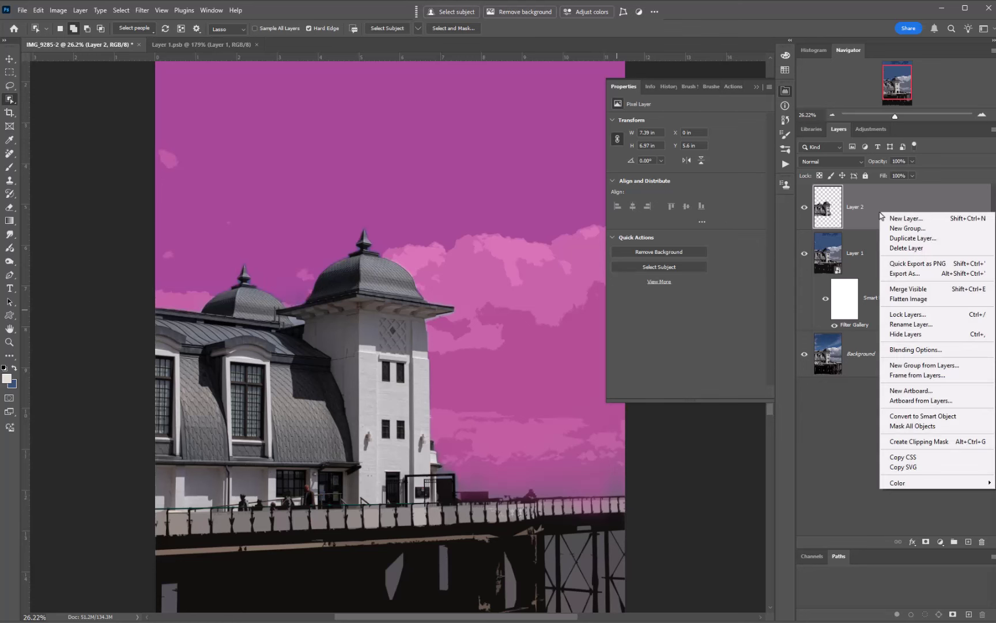
click(897, 417)
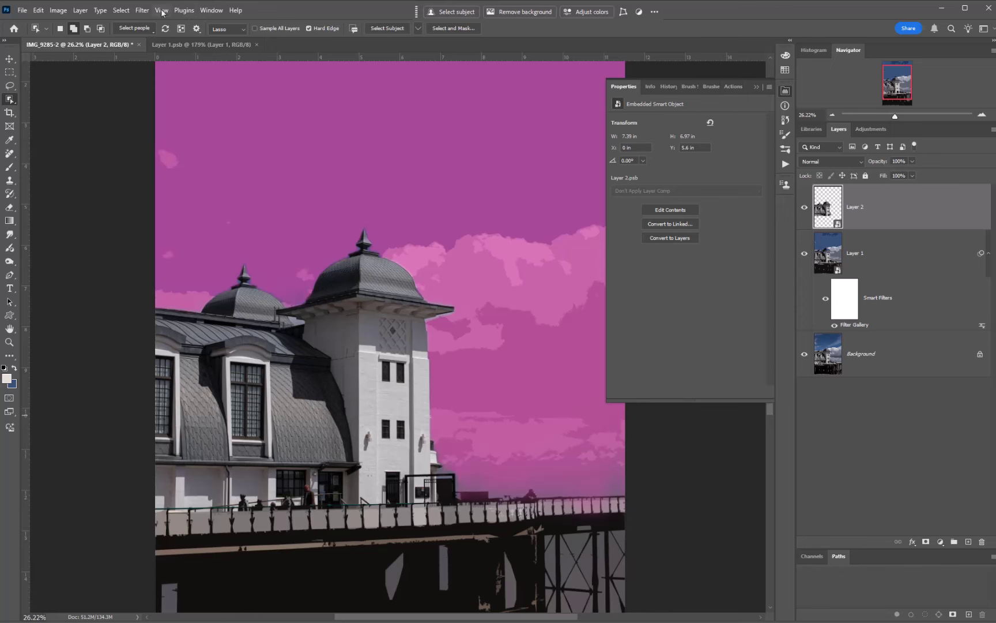
click(142, 10)
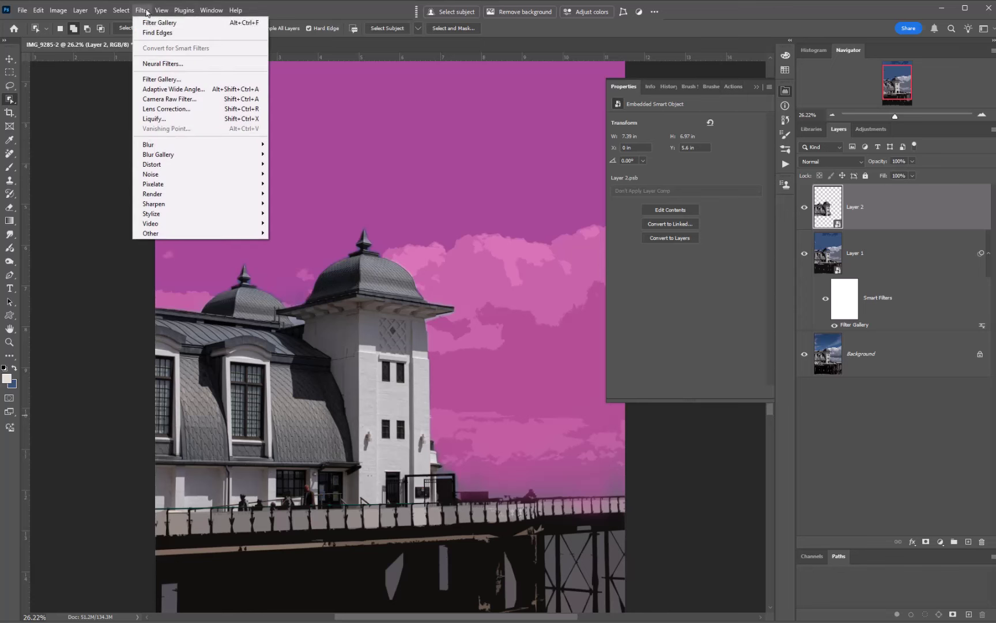
click(147, 79)
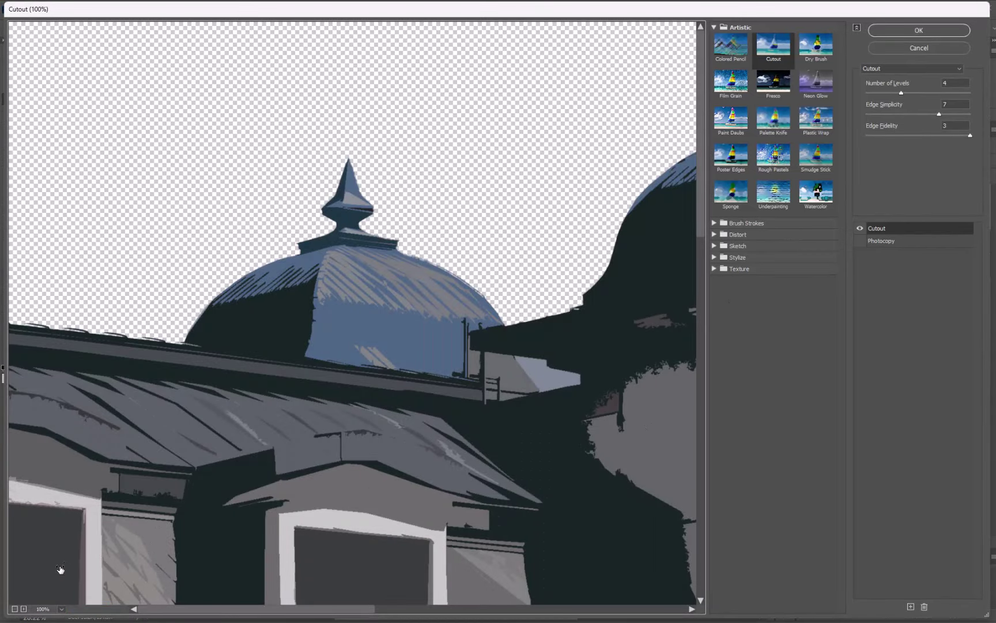
click(60, 610)
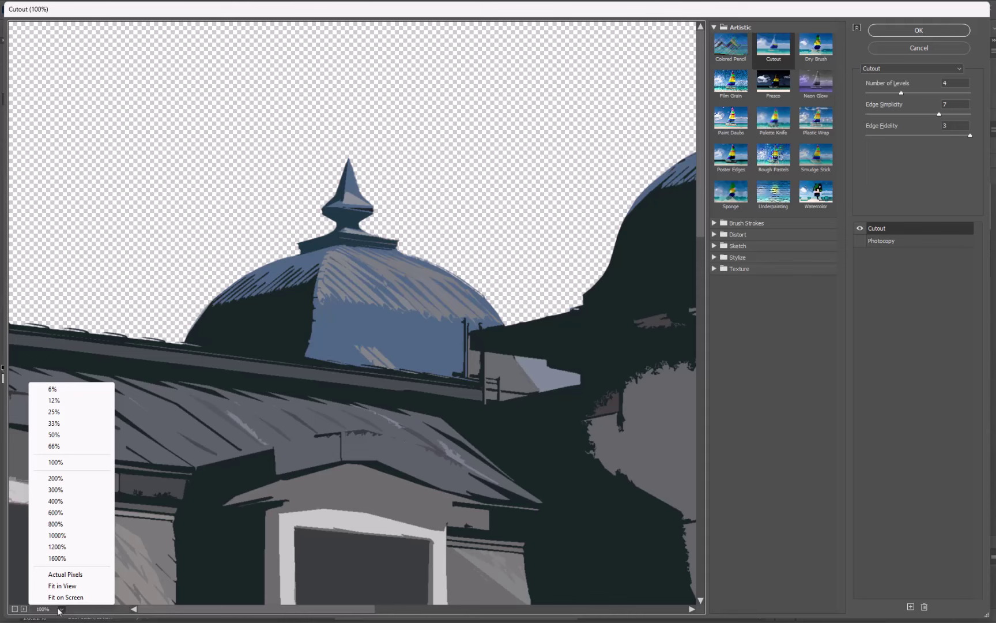
click(70, 412)
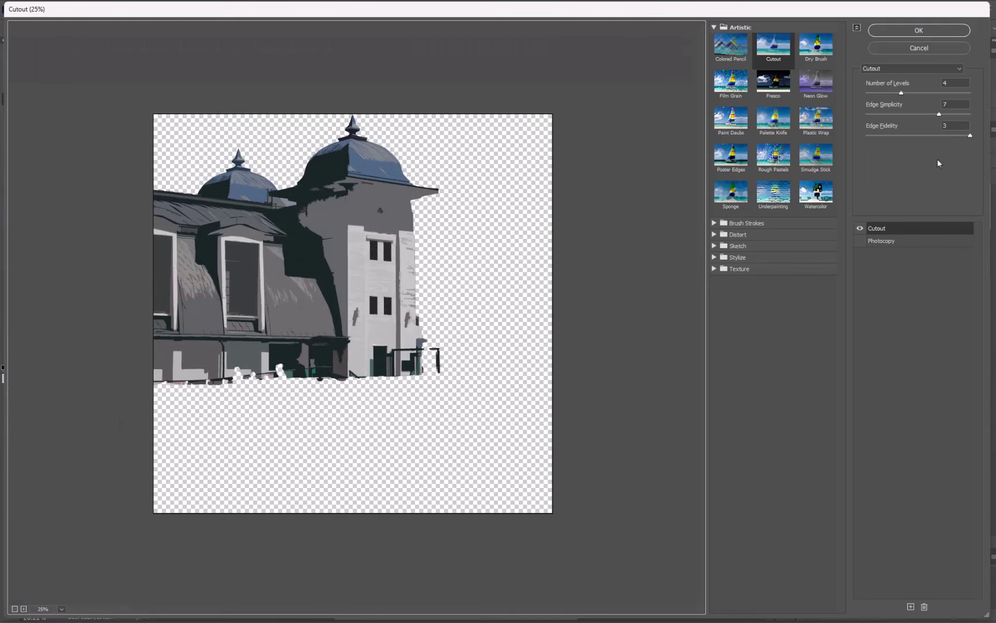
Step: Apply the Cutout filter to the building layer with 6 levels and a low Edge Simplicity to keep more detail
click(934, 92)
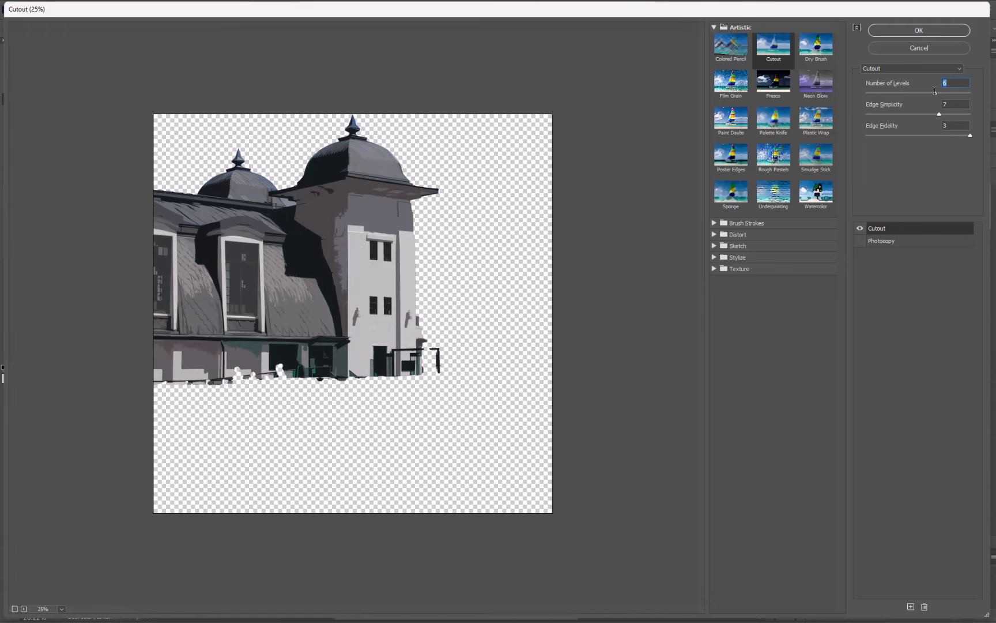
click(882, 92)
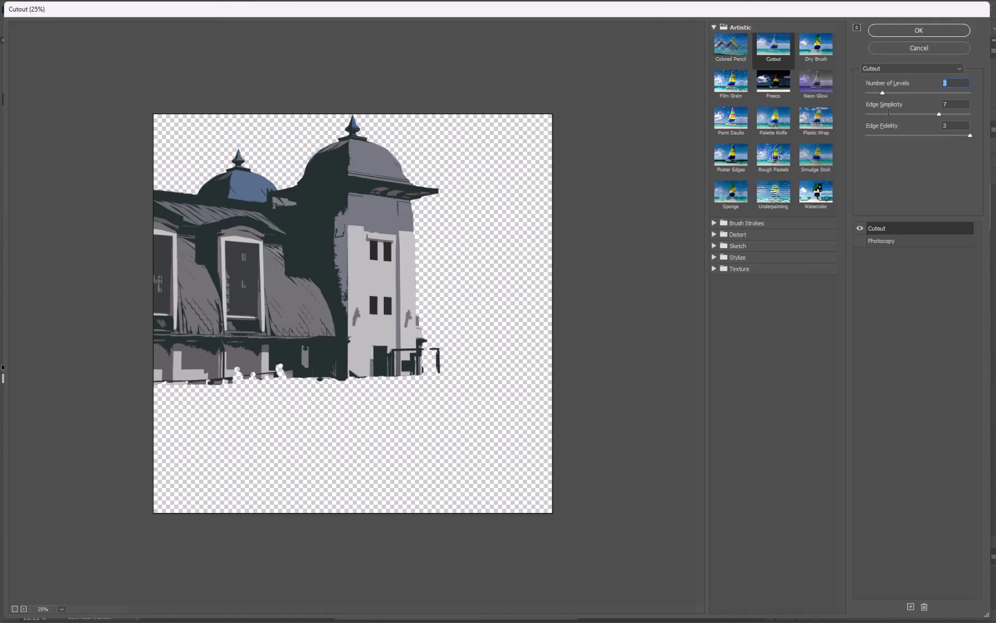
click(888, 114)
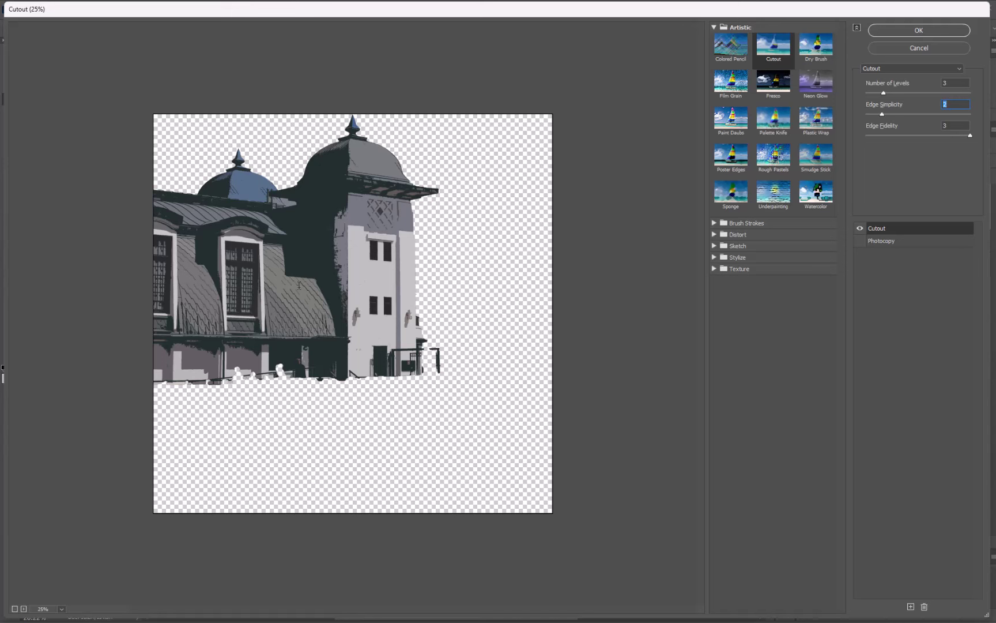
click(909, 92)
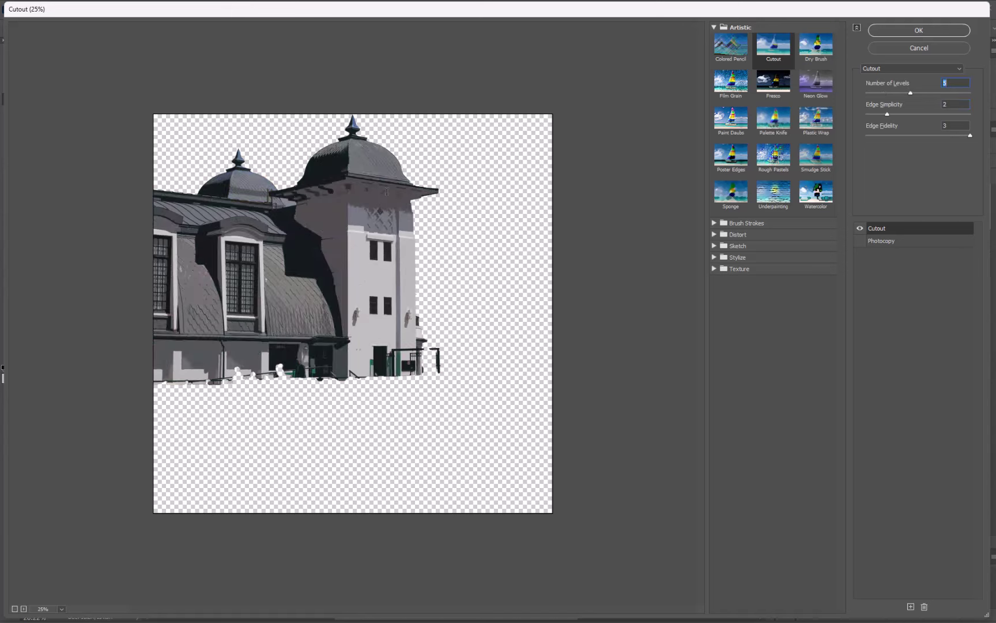
click(943, 92)
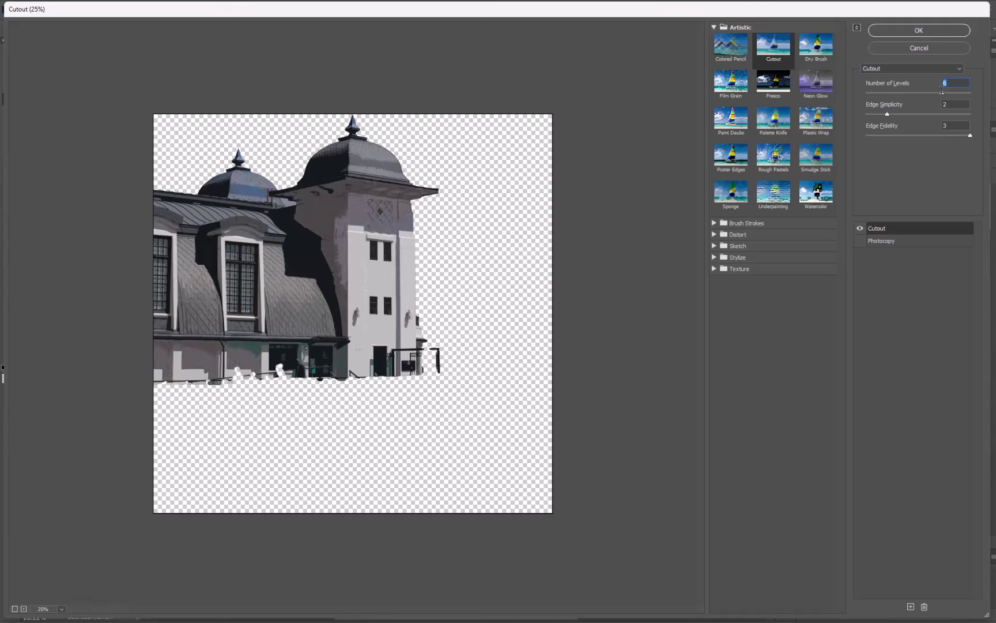
click(898, 113)
click(920, 30)
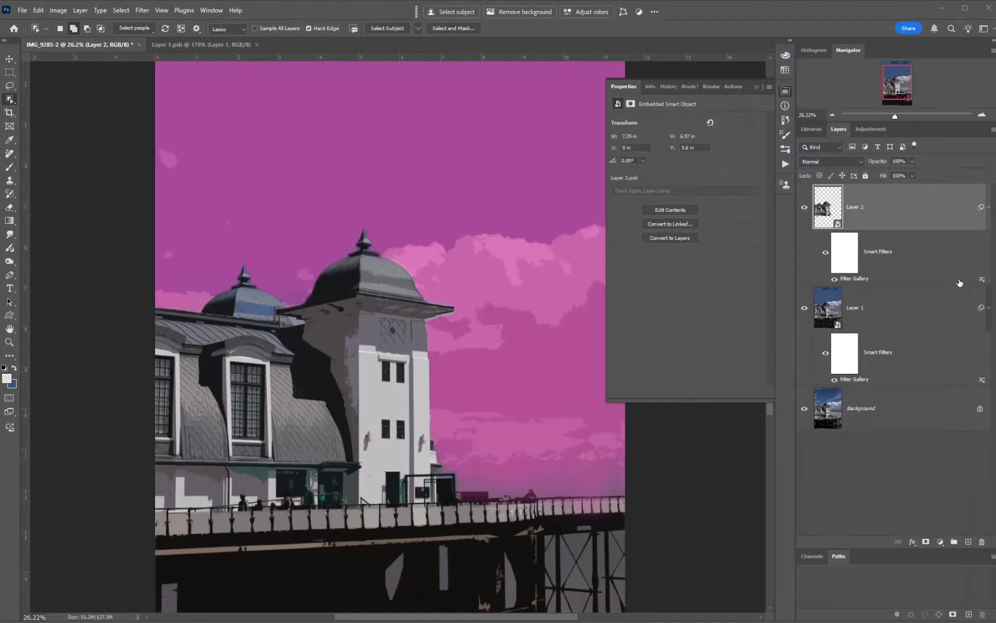
Step: Toggle Layer 2's visibility to compare the more detailed building with the original Cutout effect
click(8, 61)
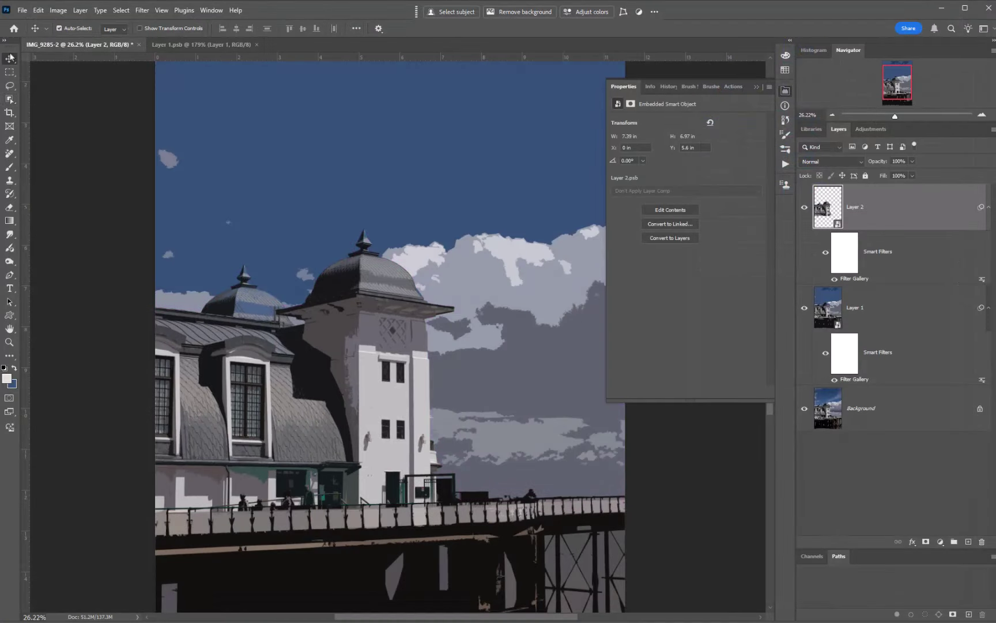
click(805, 208)
click(804, 208)
click(805, 208)
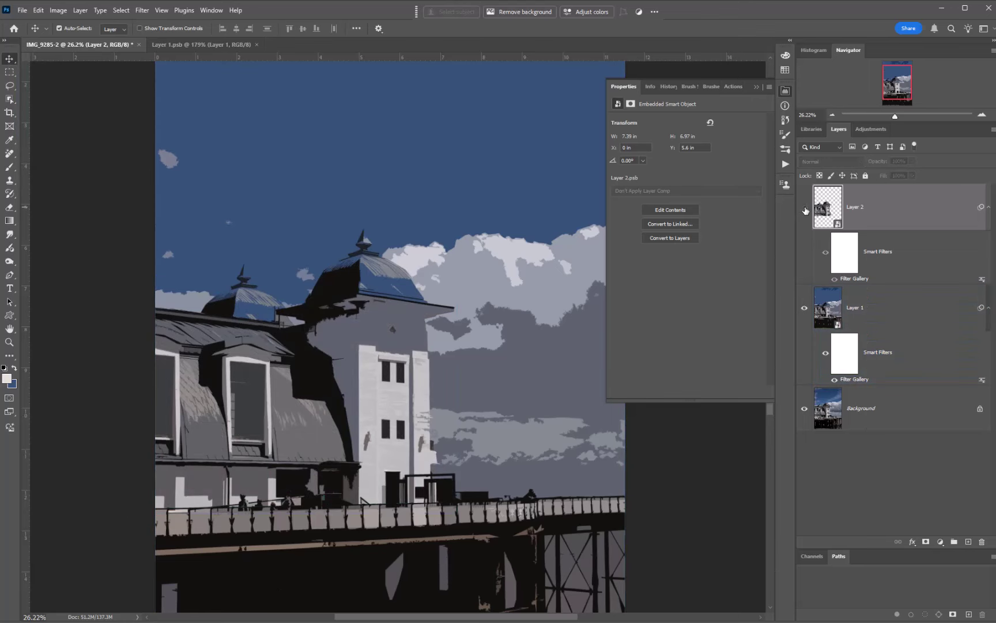
click(805, 208)
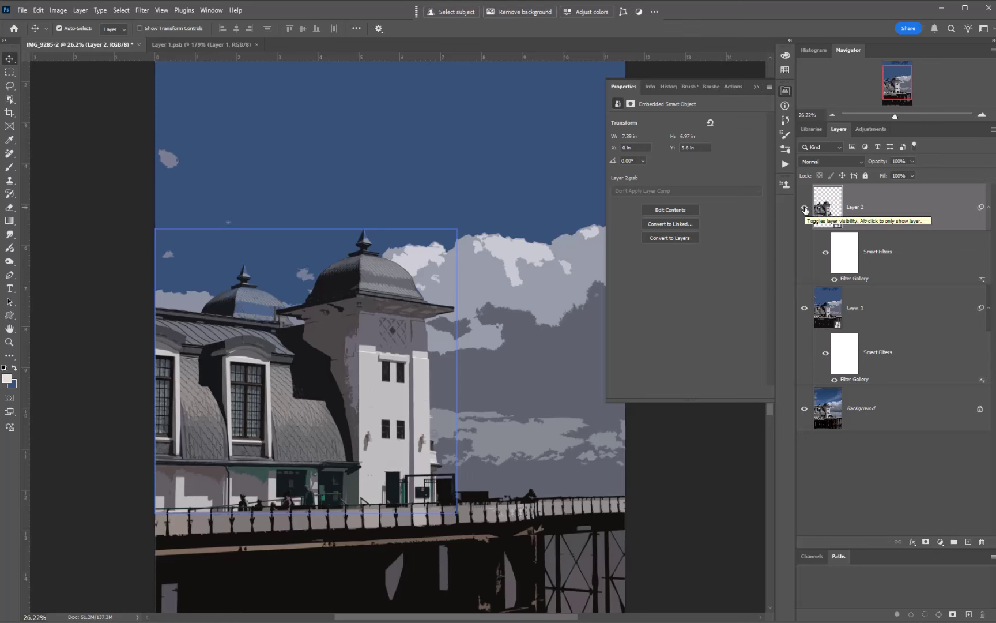
Step: Make Layer 1 the active layer and hide Layer 2, bringing the sky above the building into view
click(951, 315)
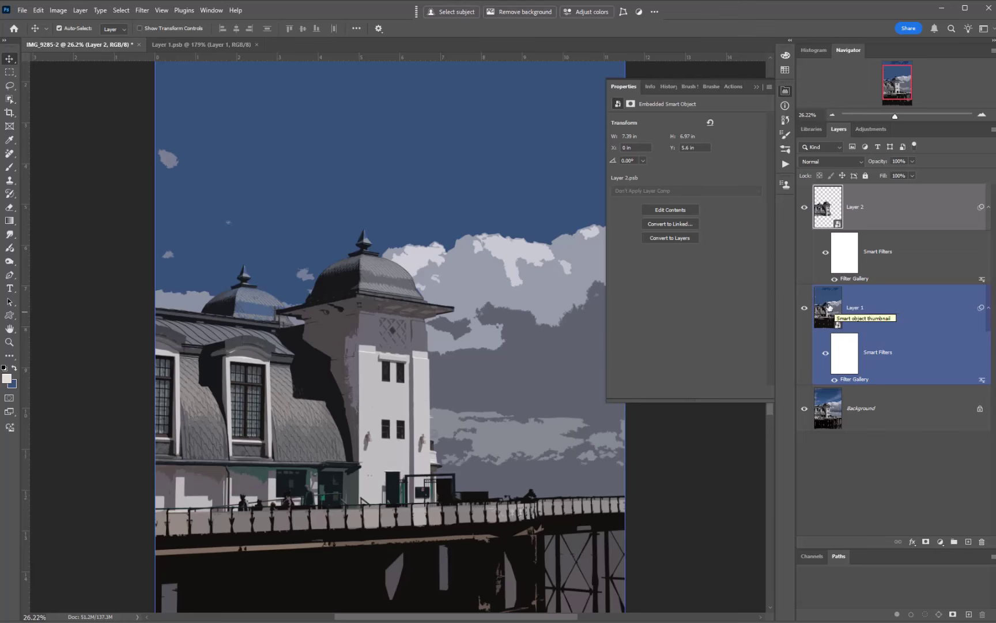
drag(449, 198, 392, 329)
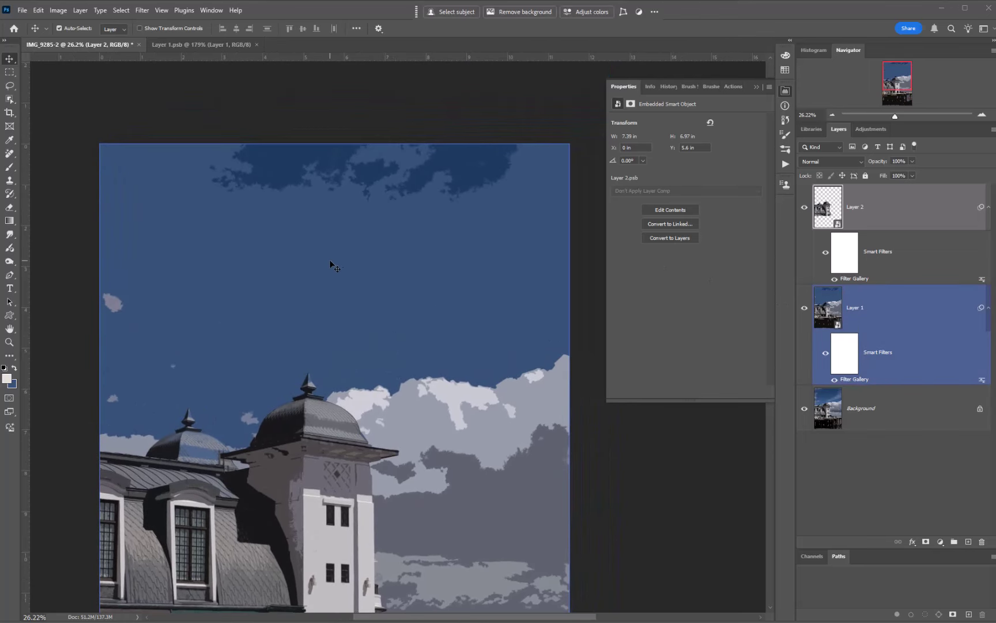
mouse_move(332, 262)
mouse_down()
mouse_move(360, 240)
mouse_move(347, 256)
mouse_up()
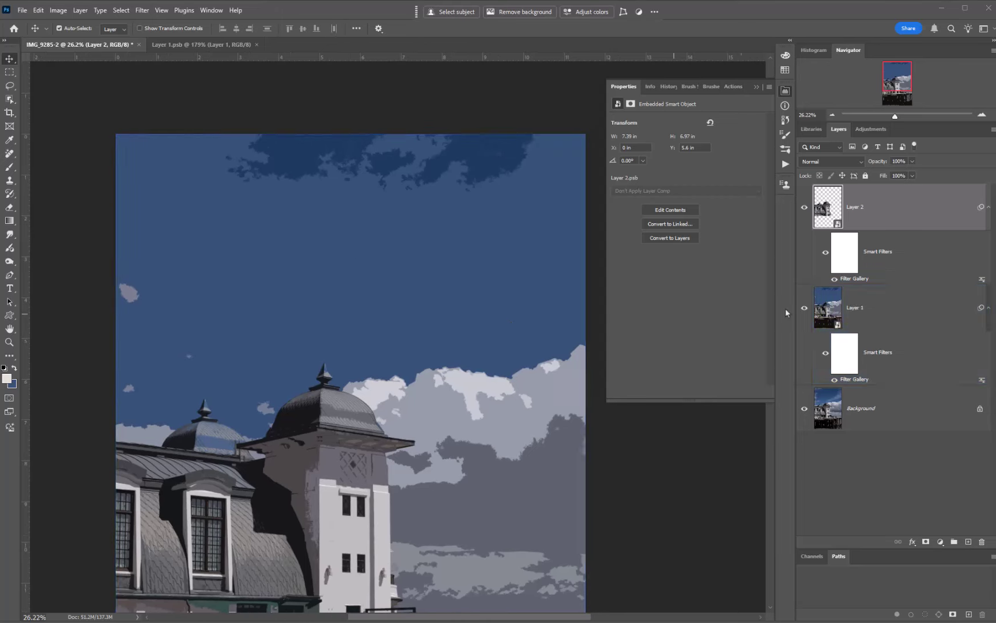
click(889, 313)
click(830, 229)
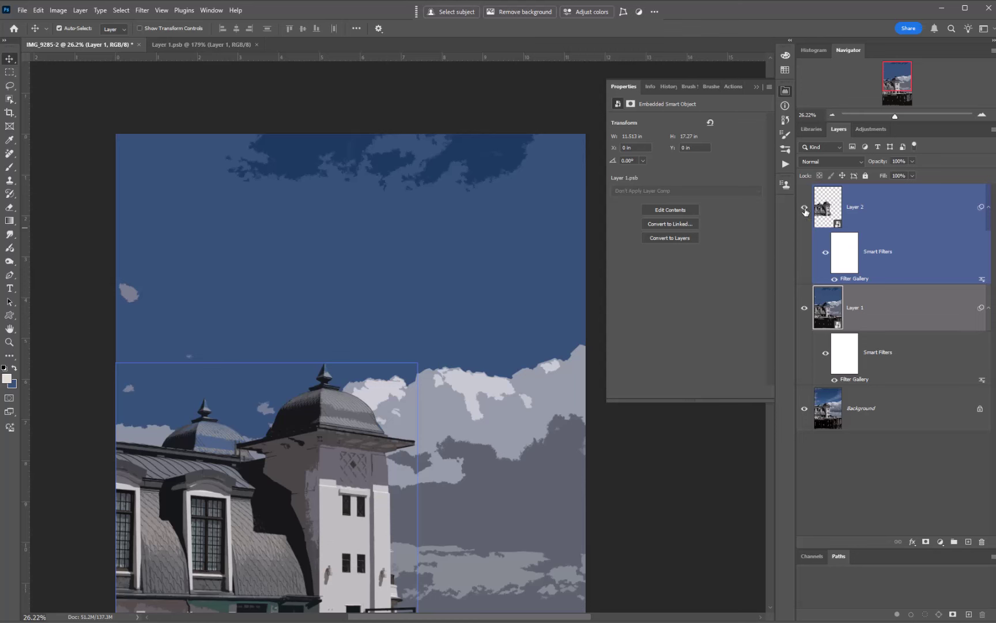
click(804, 209)
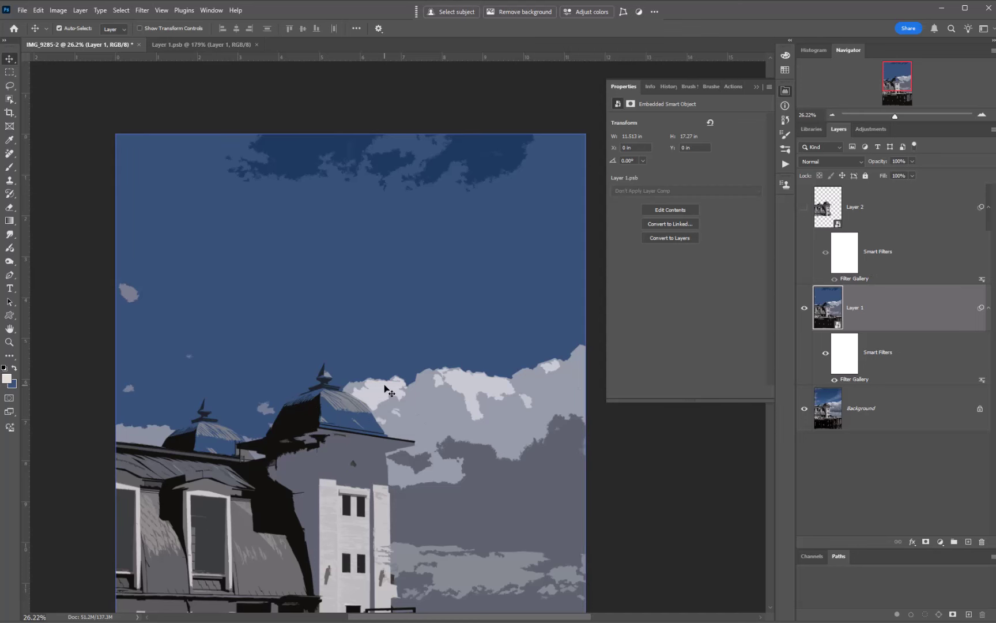
key(ctrl)
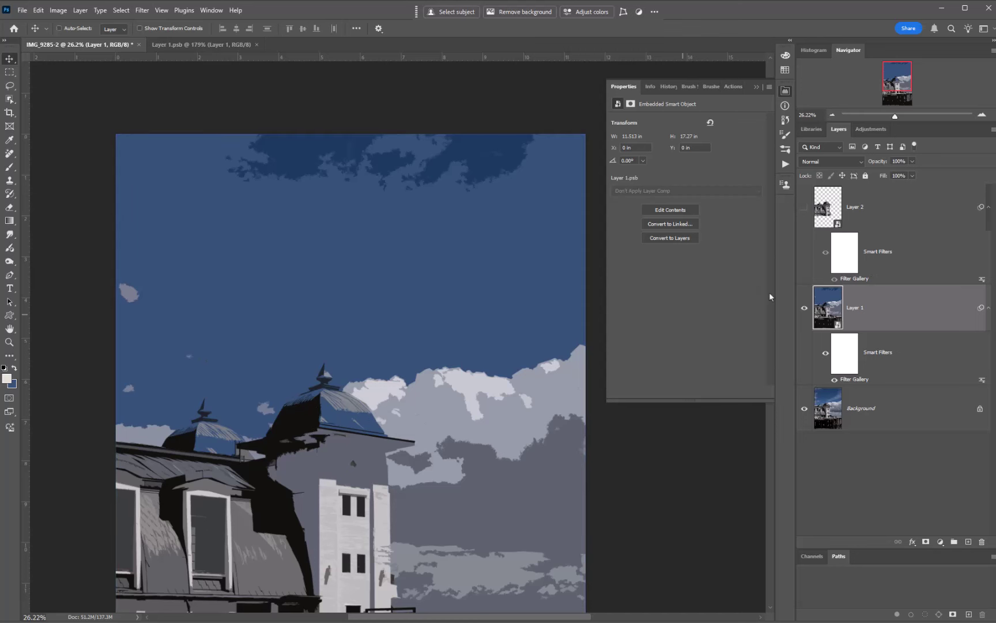
Step: Stamp the visible layers into a new layer above Layer 1 and set the background color to the sky blue, 34517a
key(ctrl+alt+shift+e)
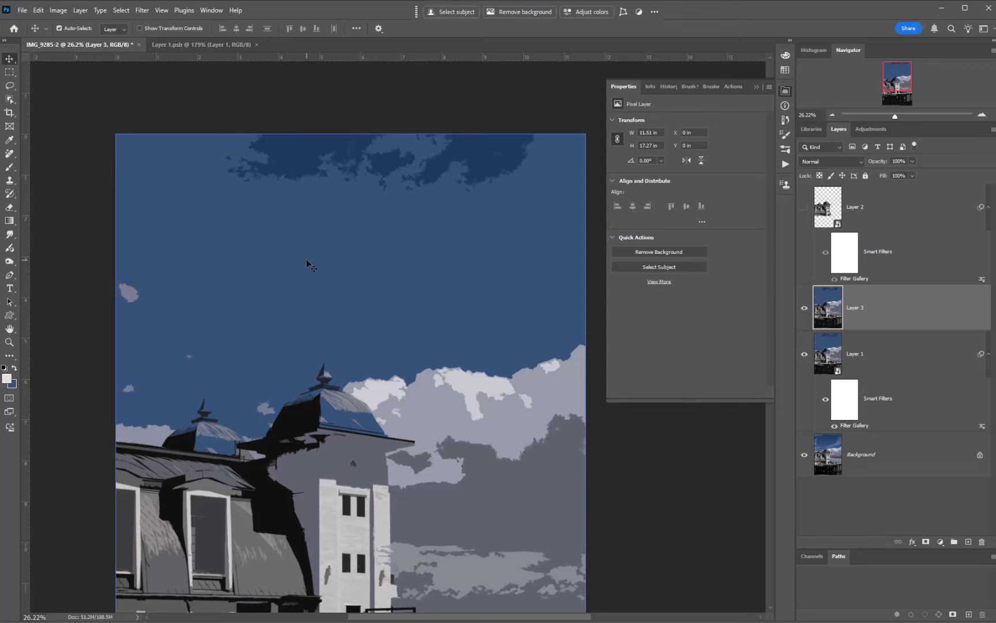
click(12, 384)
click(272, 344)
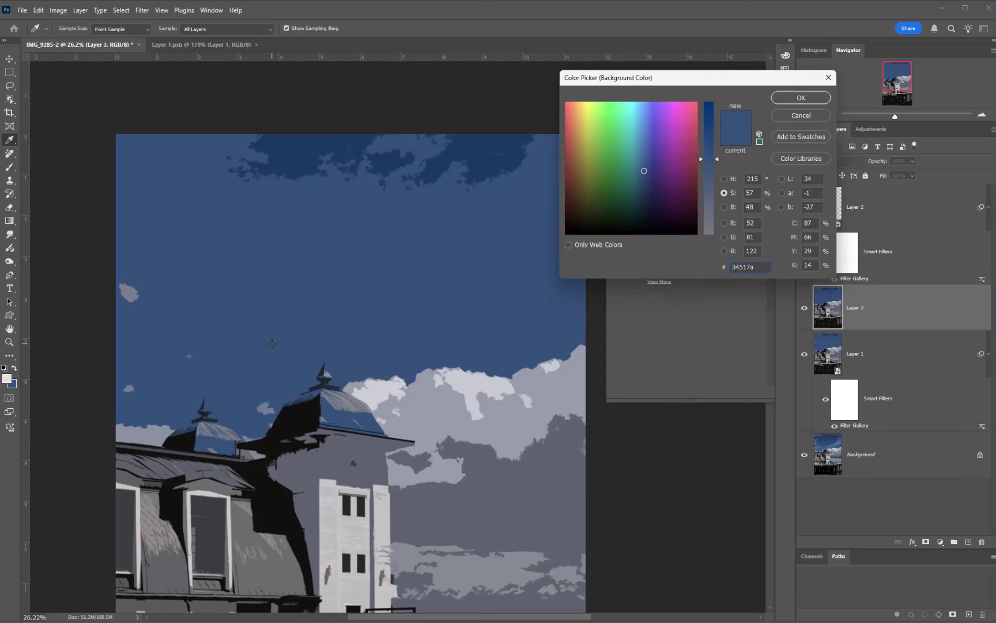
click(801, 98)
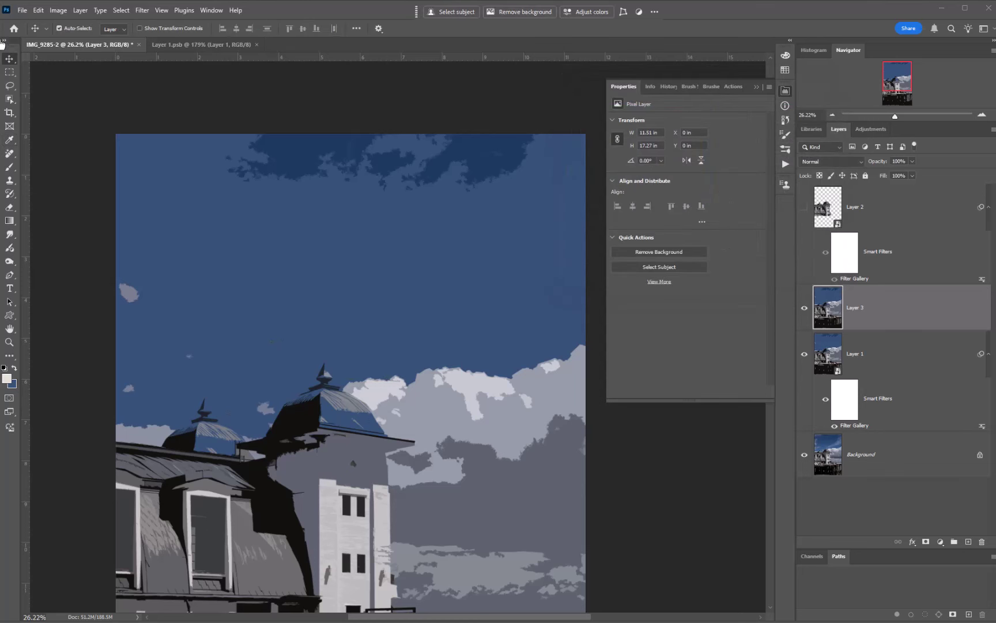
Step: Lasso the dark cloud band atop the sky and the stray cloud patches near the roofs, fill them with the background blue, and deselect
click(10, 85)
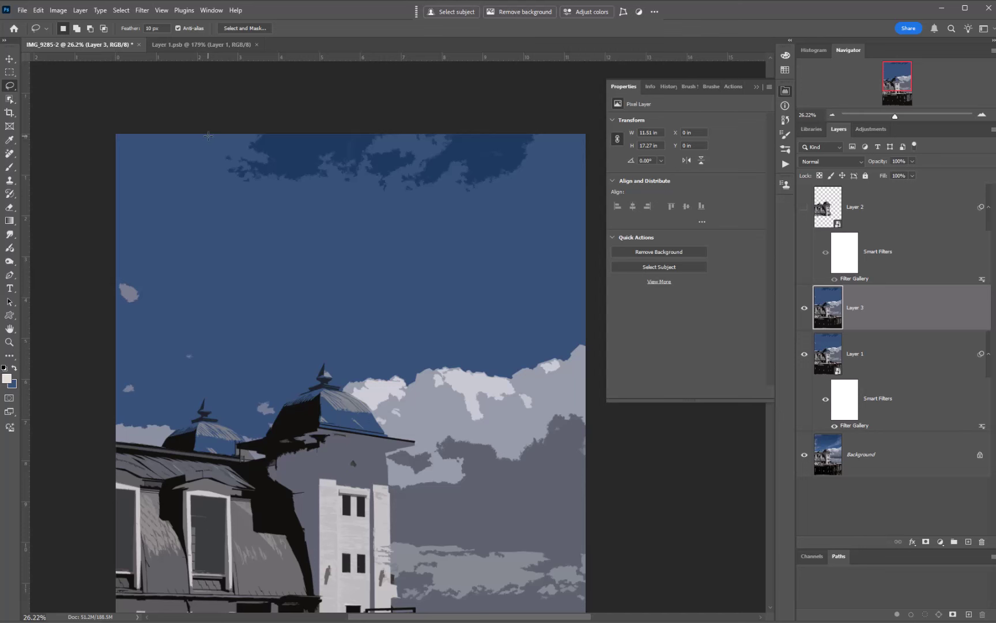
mouse_move(208, 135)
mouse_down()
mouse_move(289, 193)
mouse_move(517, 197)
mouse_move(595, 133)
mouse_move(389, 105)
mouse_move(233, 118)
mouse_move(210, 135)
mouse_up()
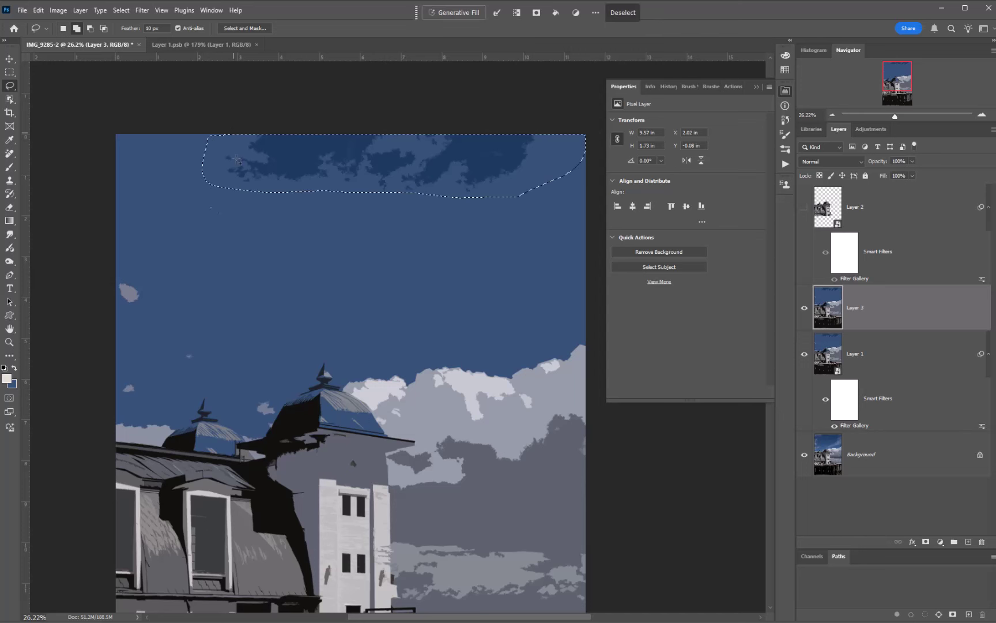
mouse_move(131, 264)
mouse_down()
mouse_move(150, 330)
mouse_move(136, 266)
mouse_up()
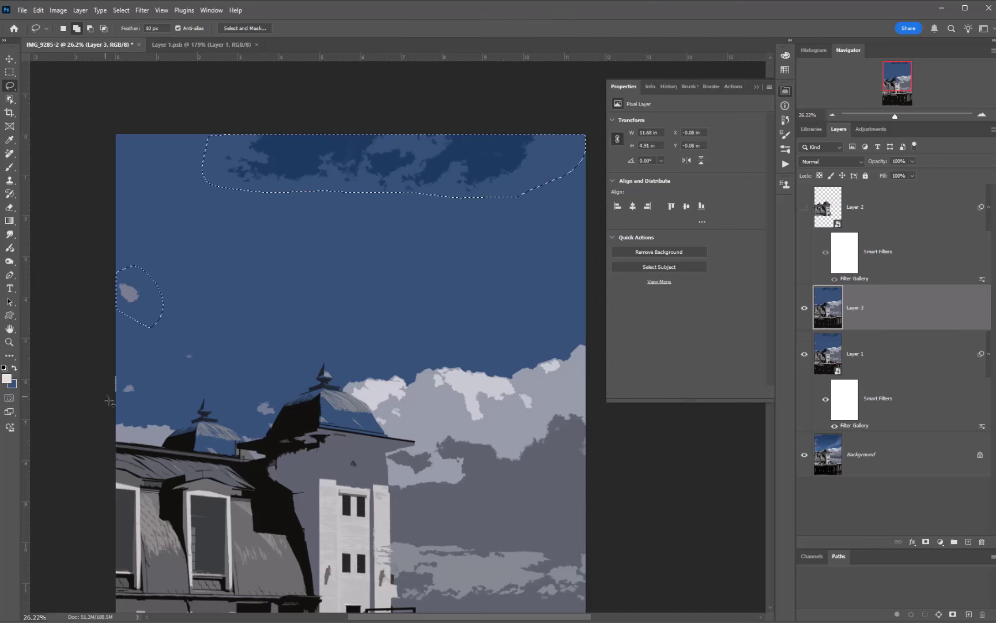
drag(151, 378, 175, 348)
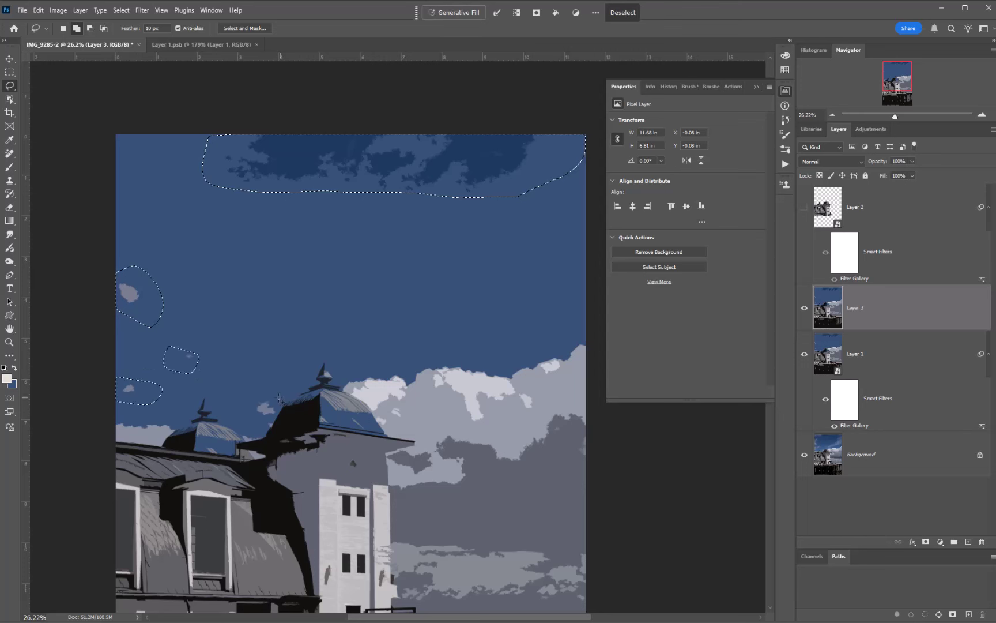
mouse_move(279, 397)
mouse_down()
mouse_move(253, 409)
mouse_move(264, 432)
mouse_move(279, 399)
mouse_up()
mouse_move(111, 418)
mouse_down()
mouse_move(179, 433)
mouse_move(151, 447)
mouse_move(114, 444)
mouse_move(106, 419)
mouse_up()
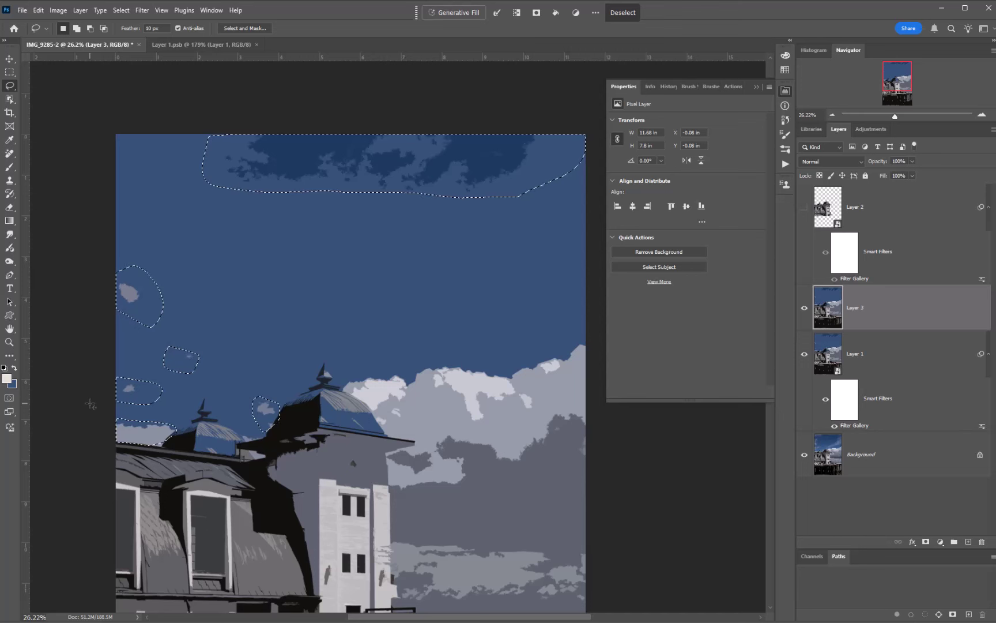
key(Delete)
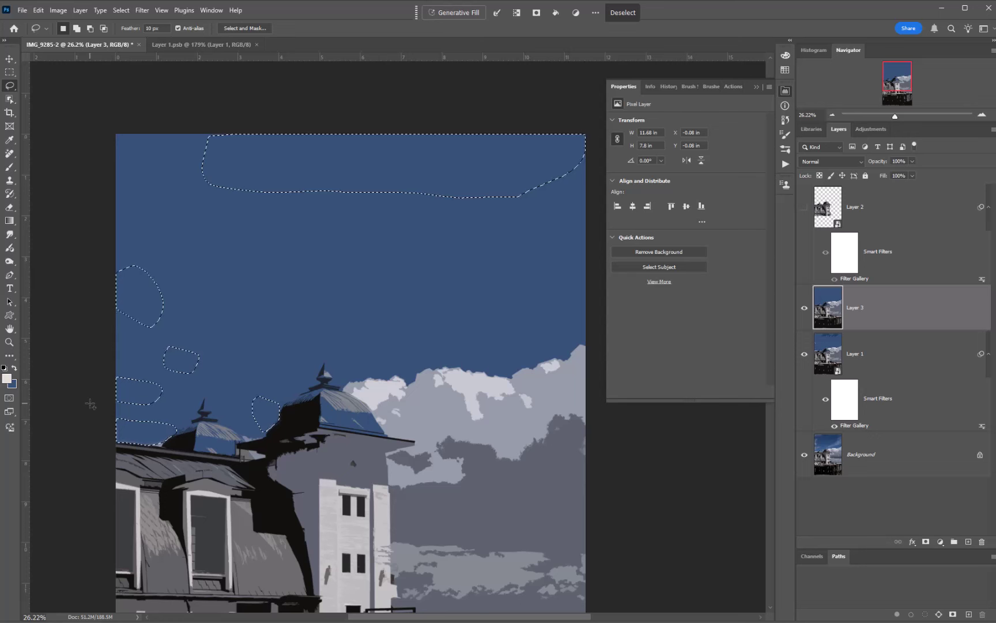
key(ctrl+d)
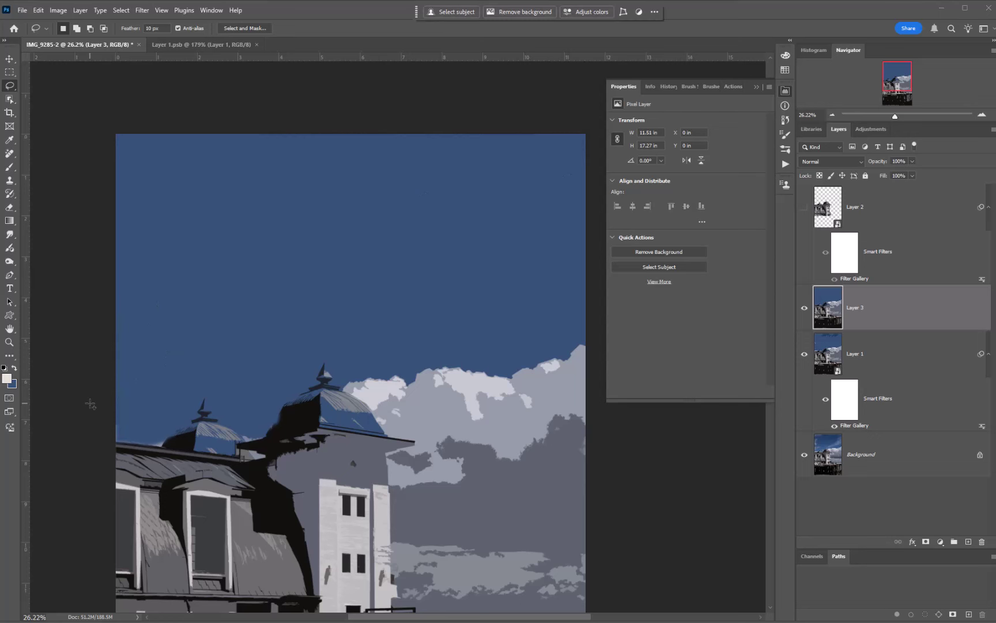
Step: Show Layer 2 again and check the detailed building against the cleaned sky
click(804, 207)
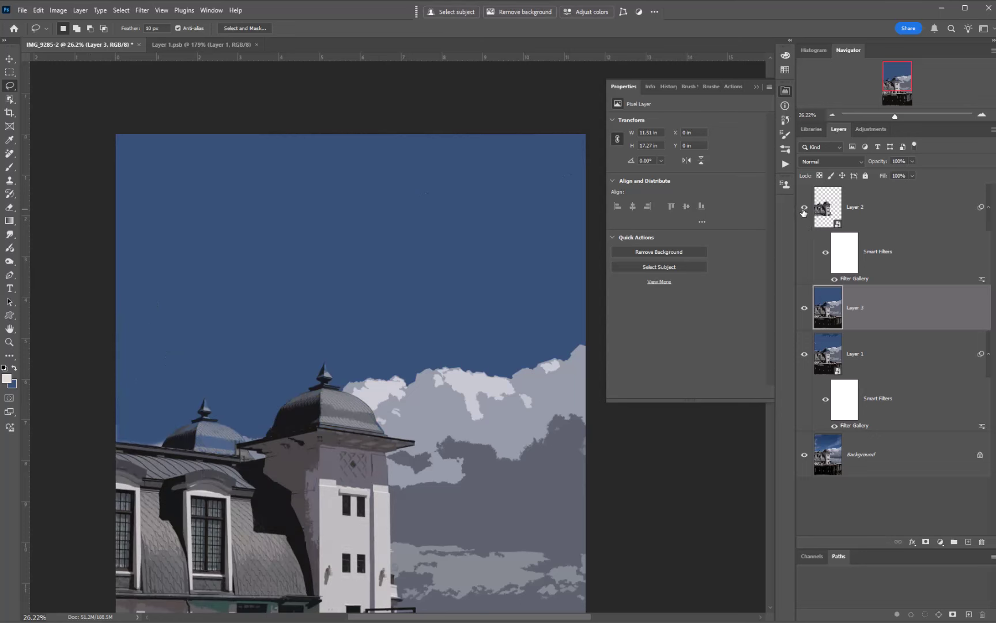
scroll(288, 456, down, 2)
drag(419, 480, 439, 383)
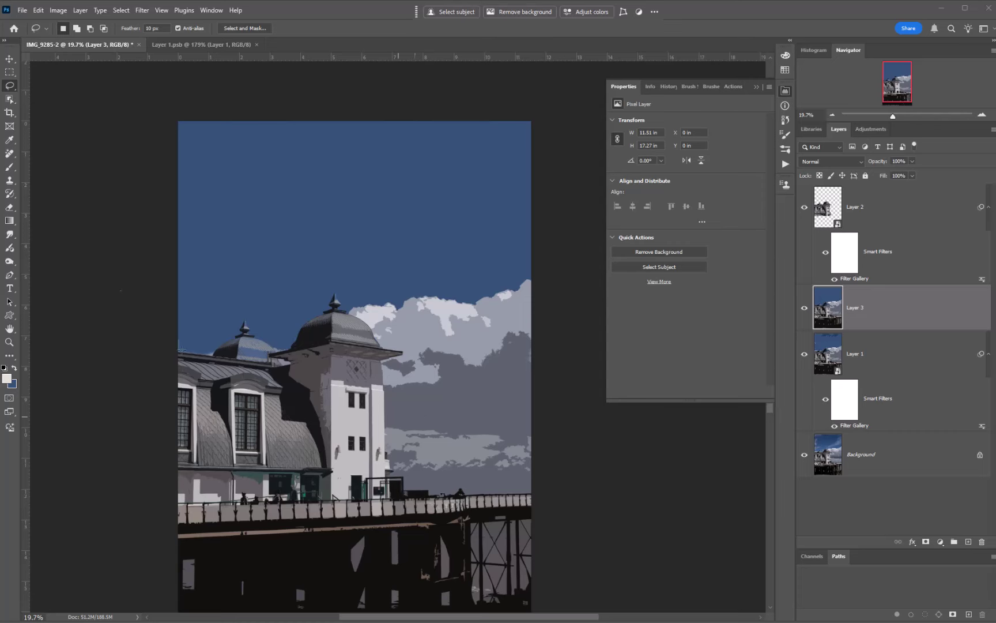
scroll(278, 357, up, 3)
scroll(469, 266, up, 1)
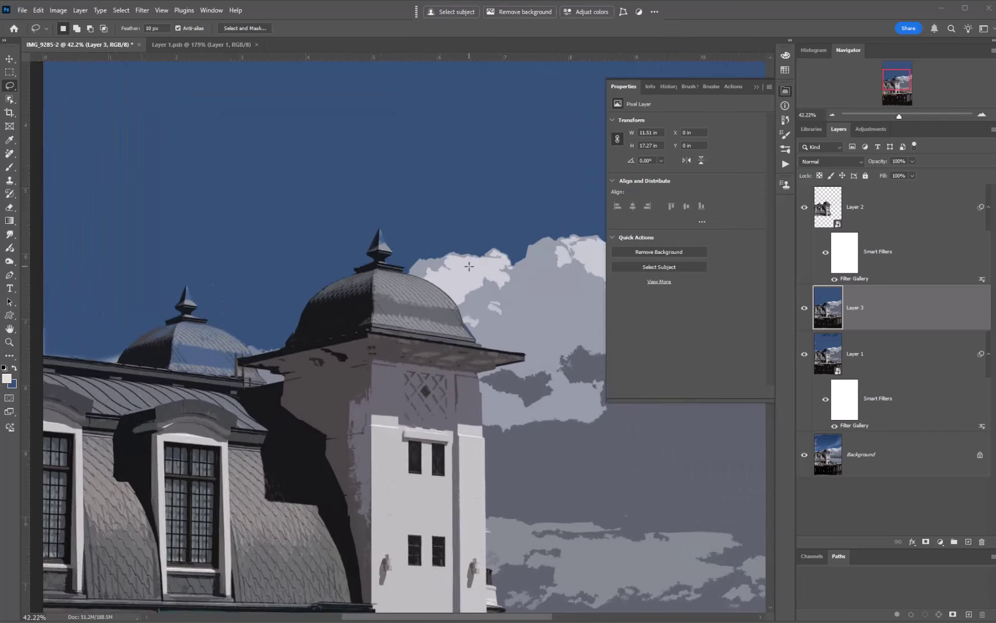
scroll(469, 266, up, 2)
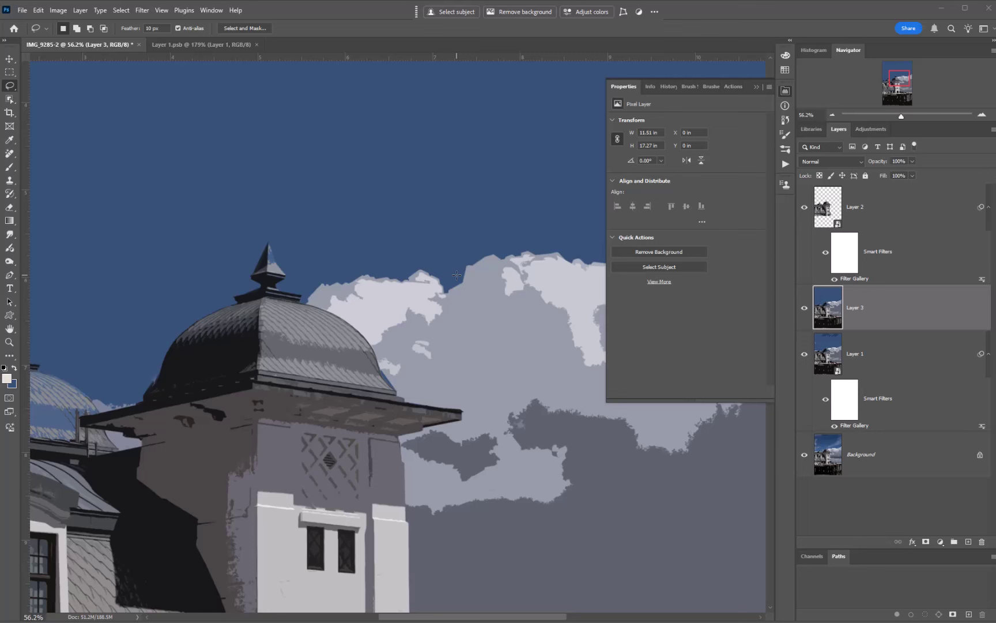
Step: Stamp all visible layers into a new layer above Layer 2 and desaturate it
click(866, 204)
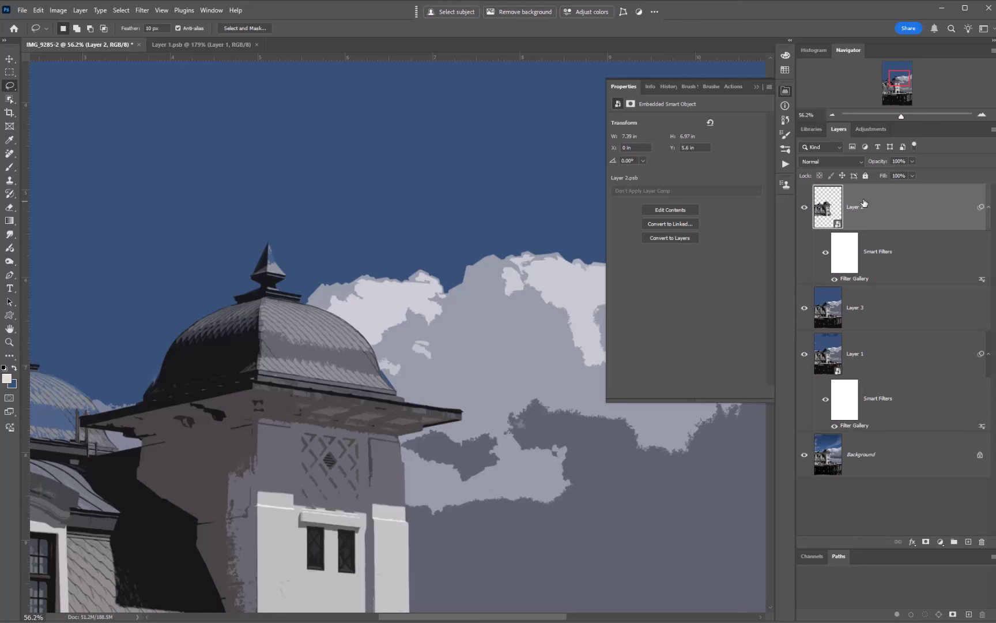
key(ctrl+shift+alt+e)
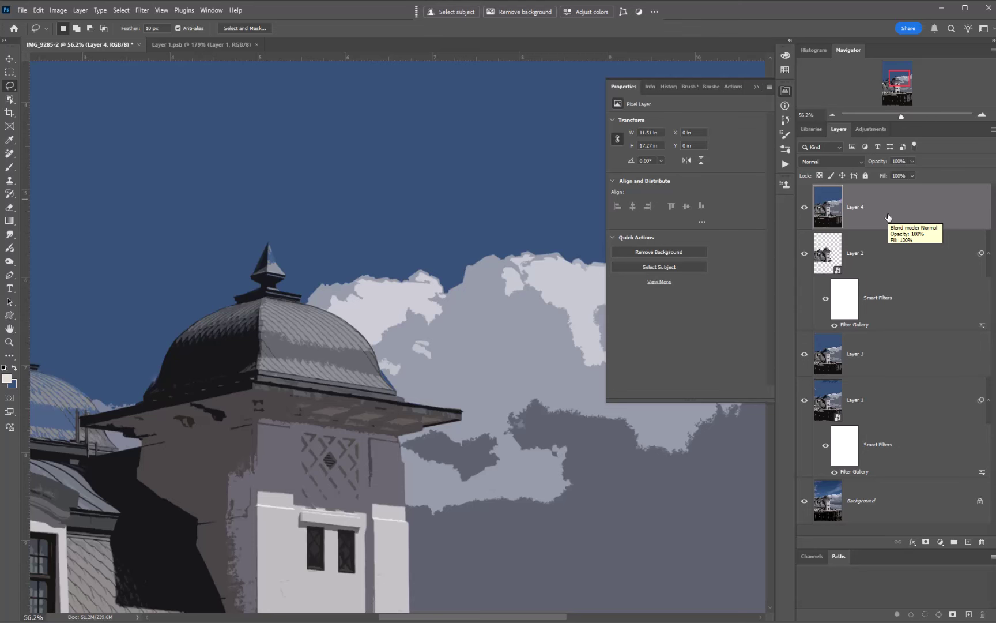
key(ctrl+shift+u)
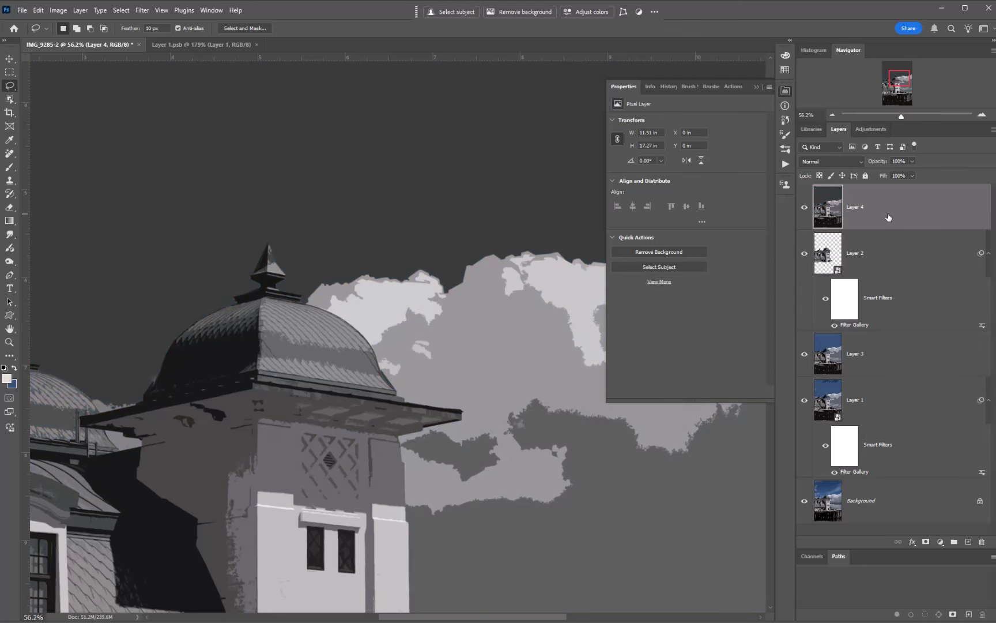
Step: Apply the Find Edges filter to the desaturated layer and set its blend mode to Multiply
click(141, 11)
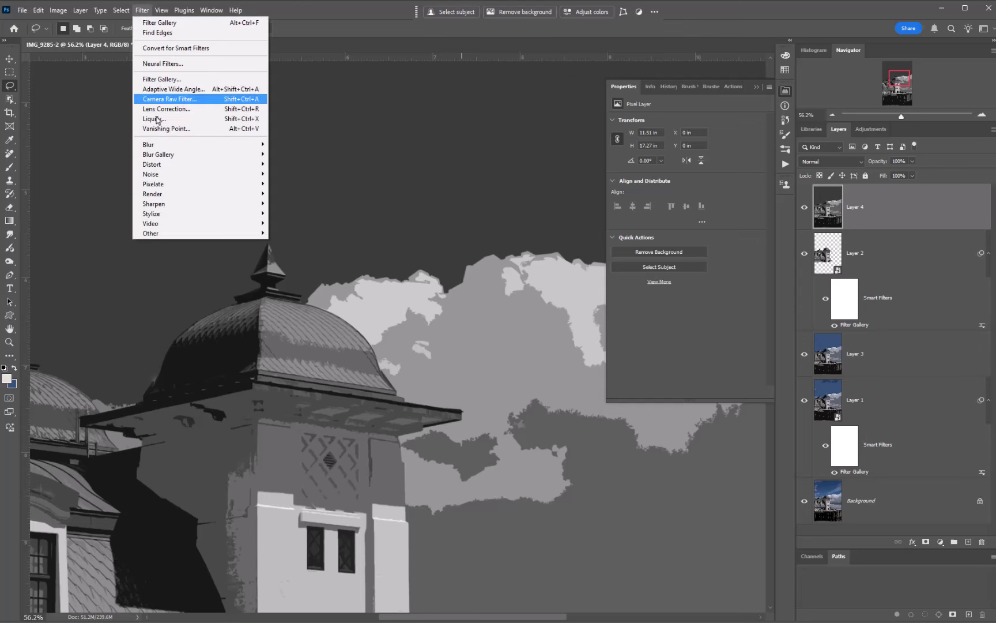
mouse_move(167, 218)
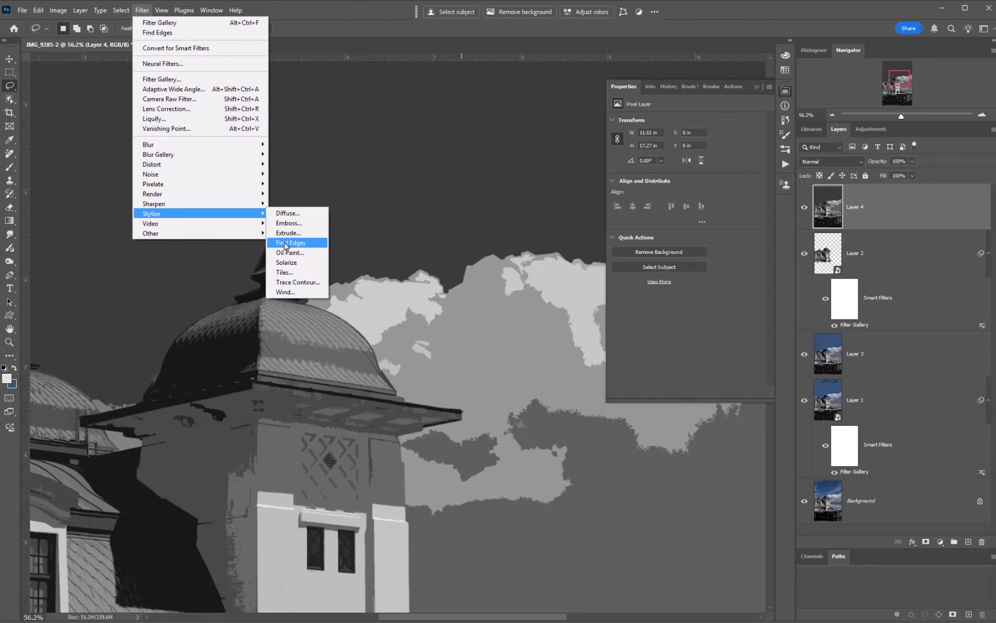
click(285, 244)
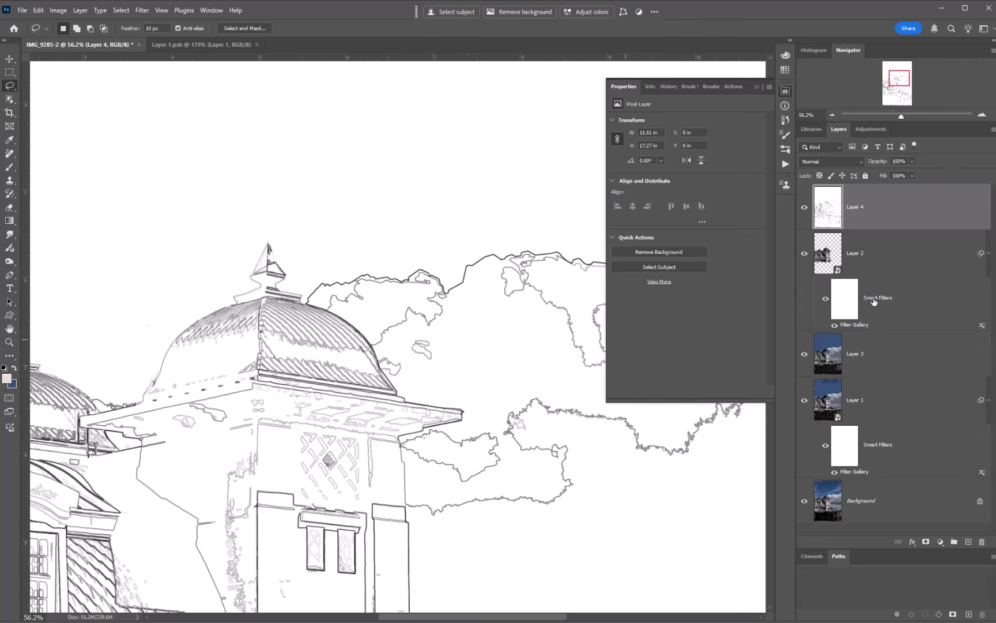
click(837, 163)
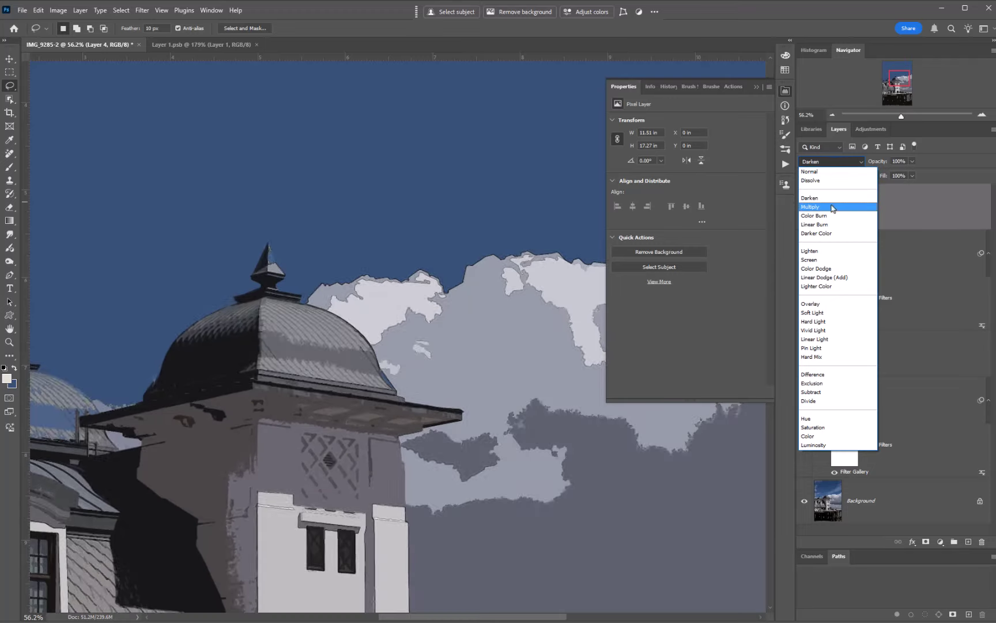
click(831, 208)
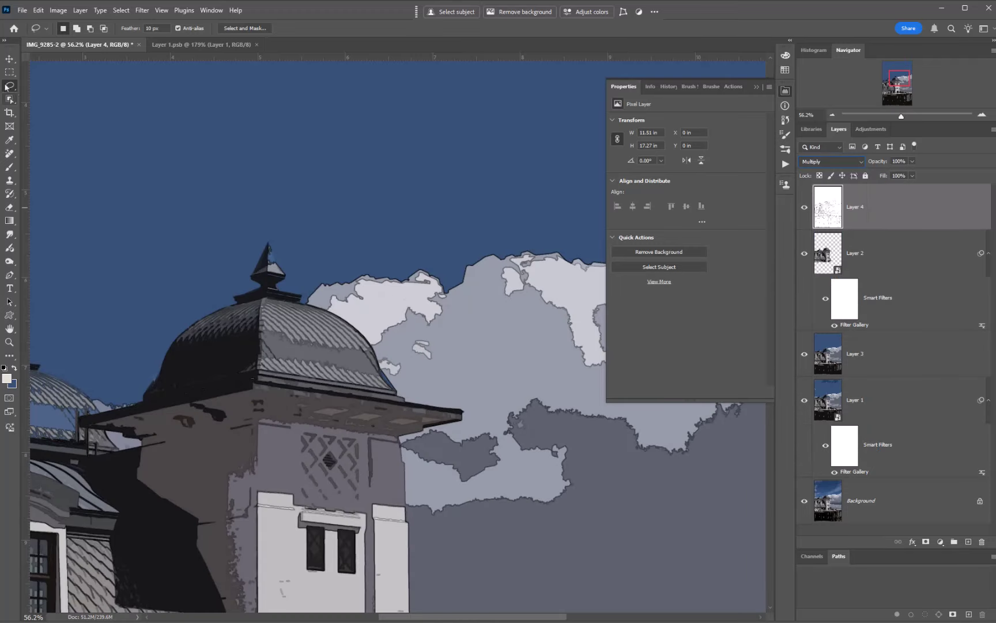
Step: Toggle Layer 4's visibility to compare the dome and clouds with and without the outlines
click(8, 60)
scroll(402, 324, up, 4)
scroll(402, 324, up, 1)
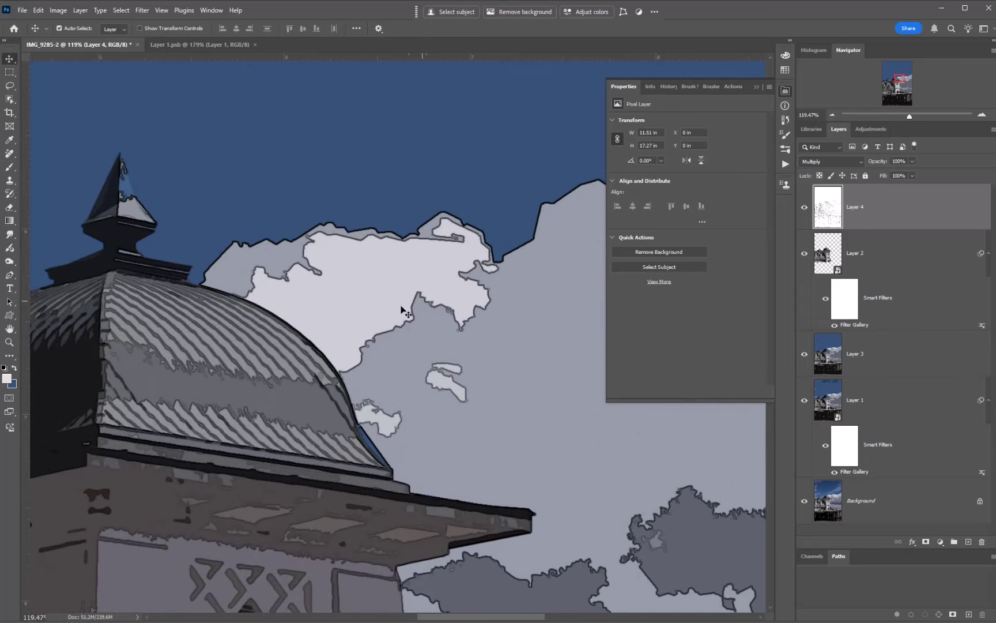
click(803, 215)
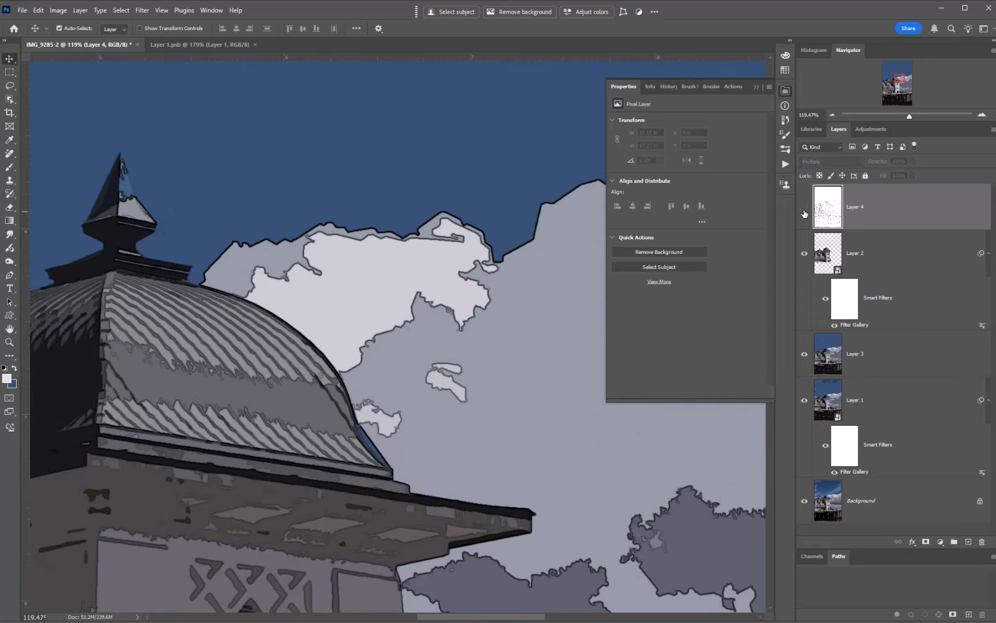
click(804, 215)
click(804, 214)
click(804, 214)
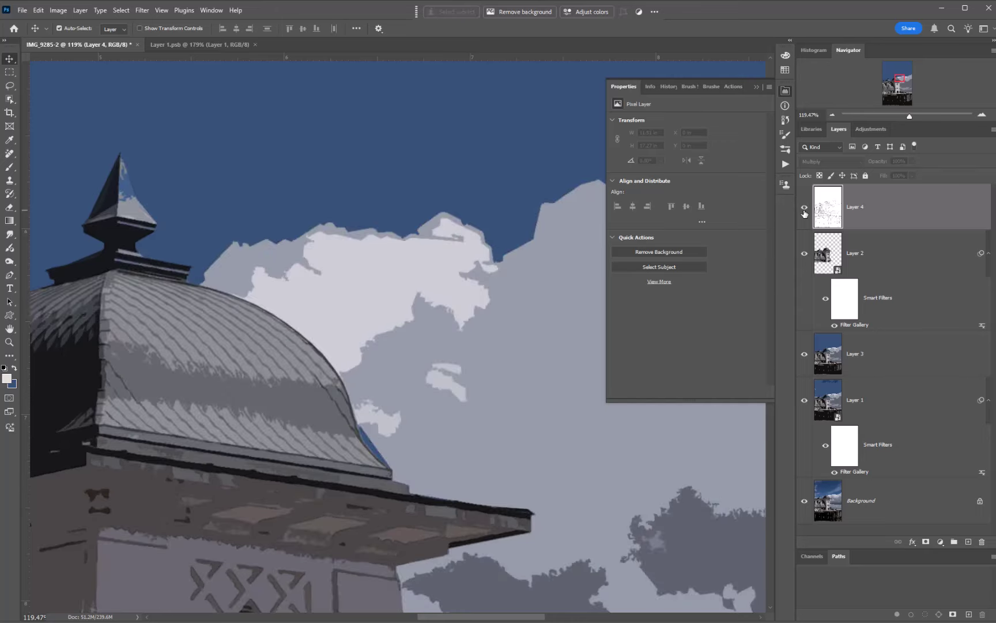
scroll(384, 326, down, 6)
scroll(382, 326, down, 5)
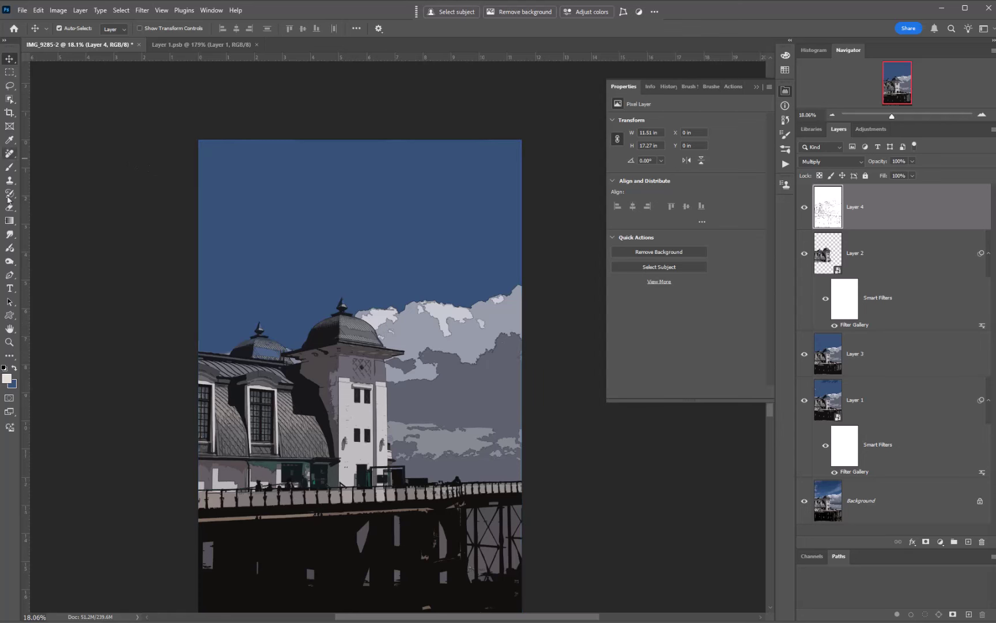
Step: Add a text box across the full width of the upper sky reading "PENARTH PIER" in Big Chub
click(10, 288)
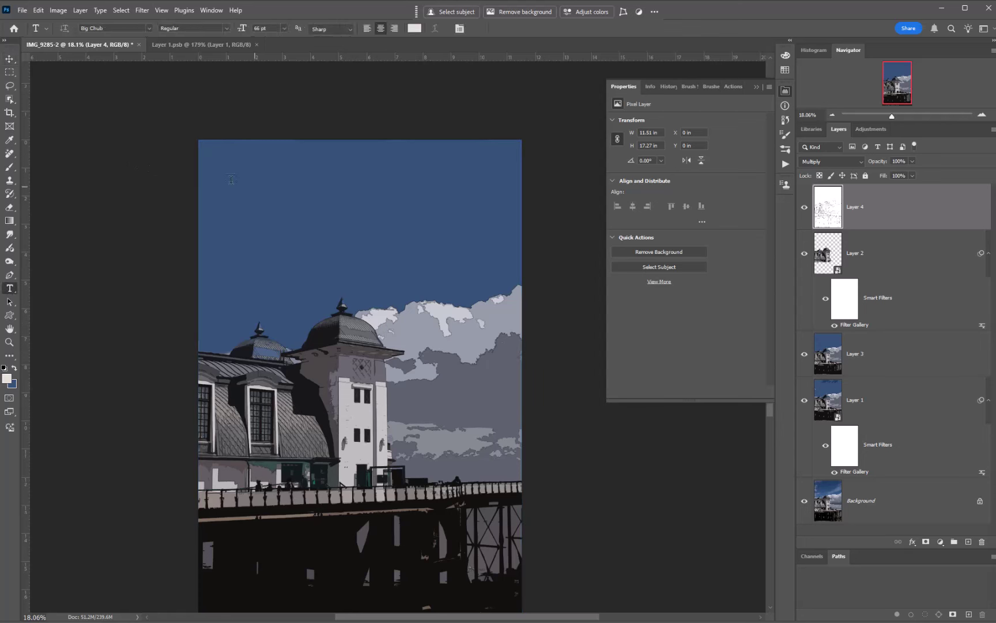
drag(199, 169, 521, 234)
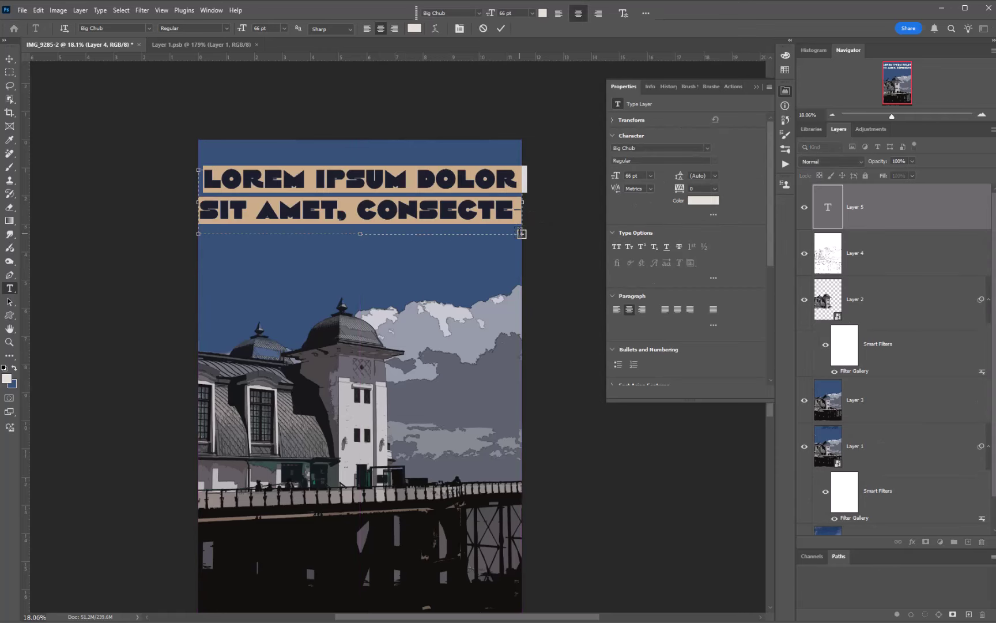
text(PENARTH)
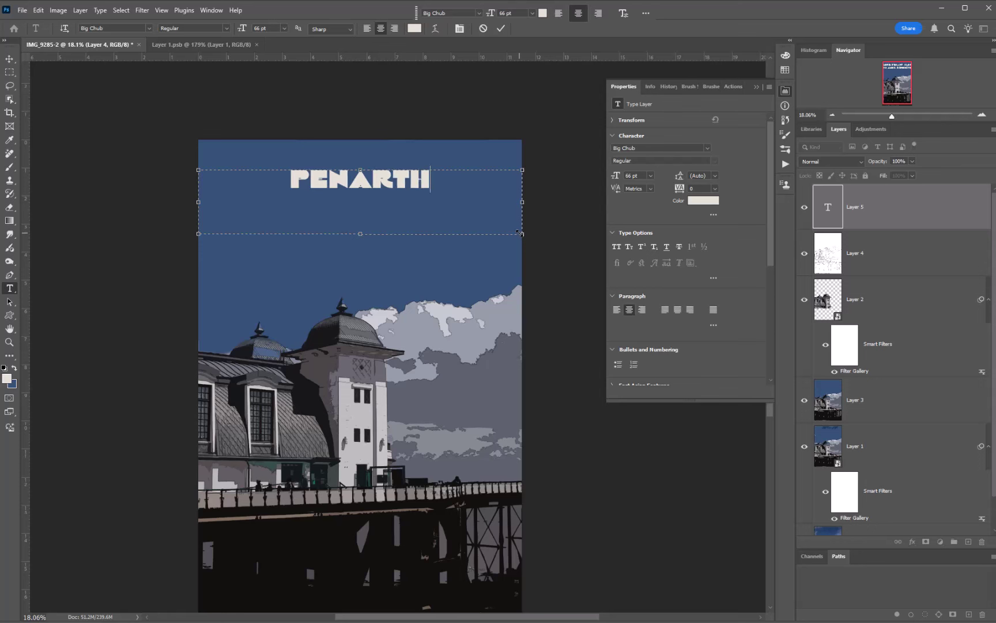
key(ctrl+a)
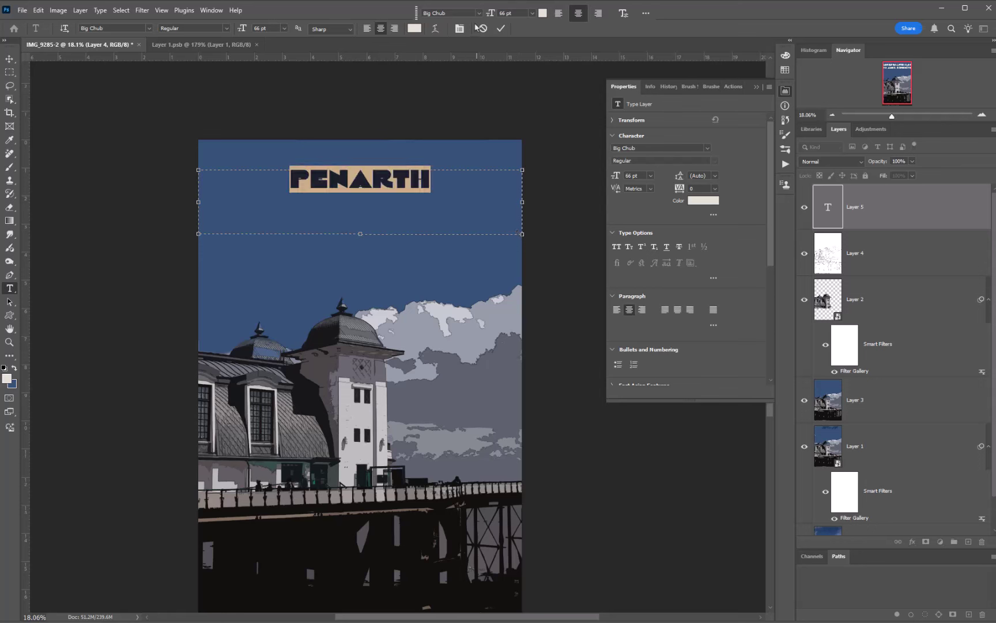
key(Right)
text(P)
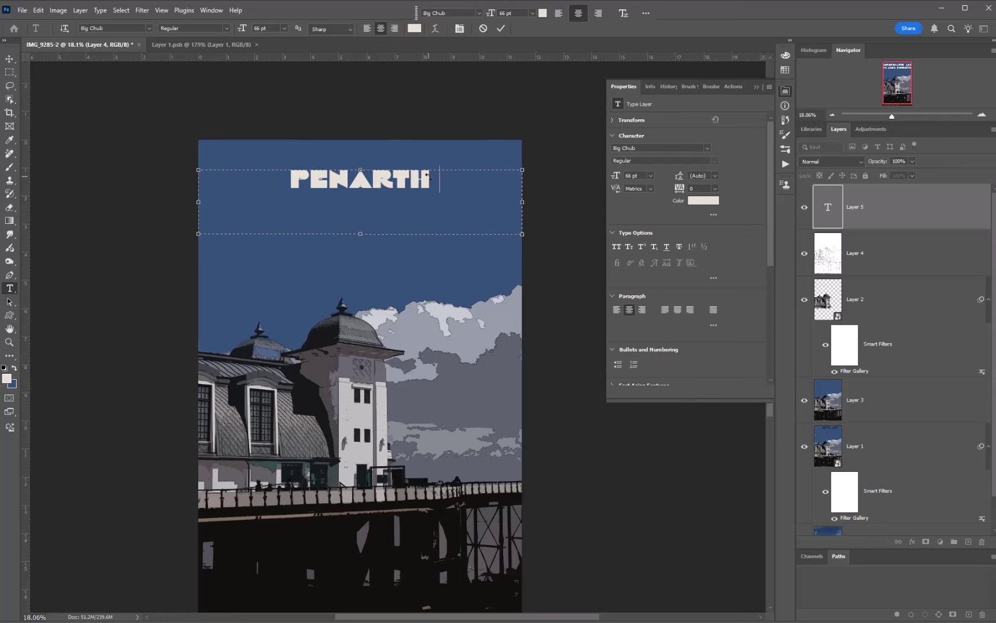
text(IER)
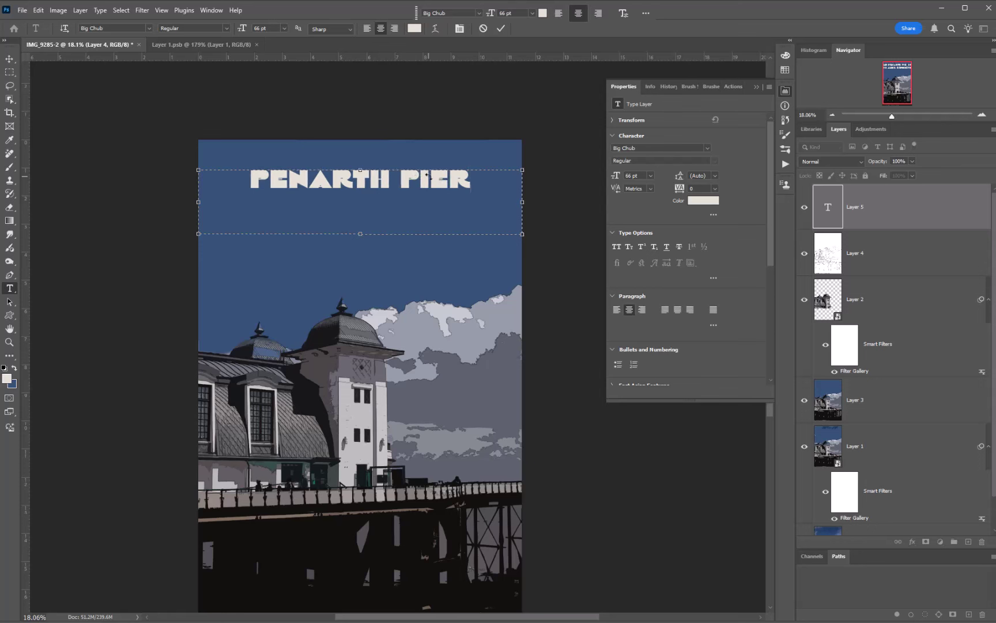
Step: Enlarge the whole PENARTH PIER title to 75 pt
key(ctrl+a)
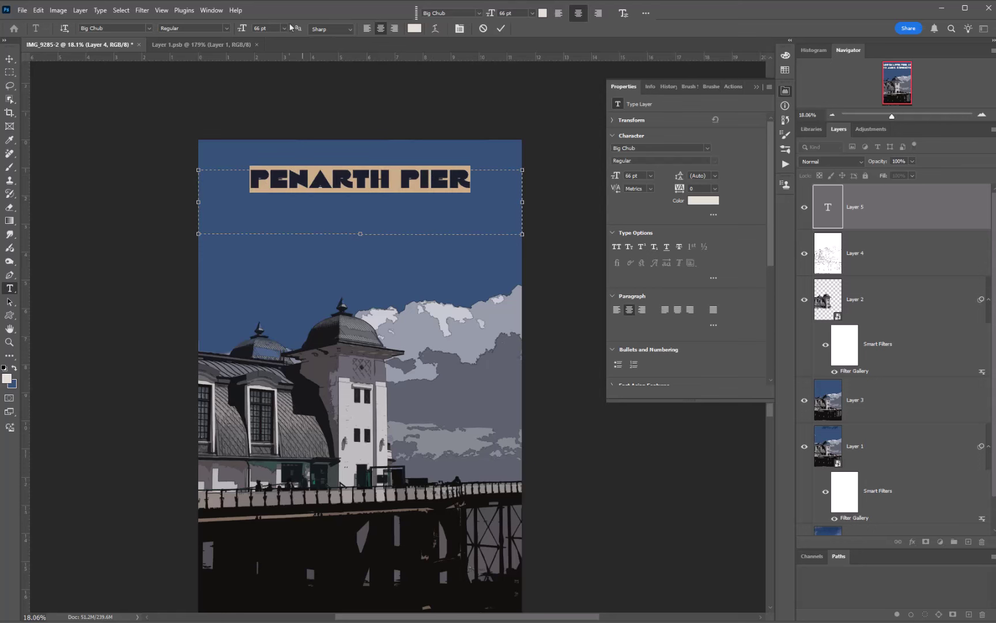
drag(245, 31, 243, 30)
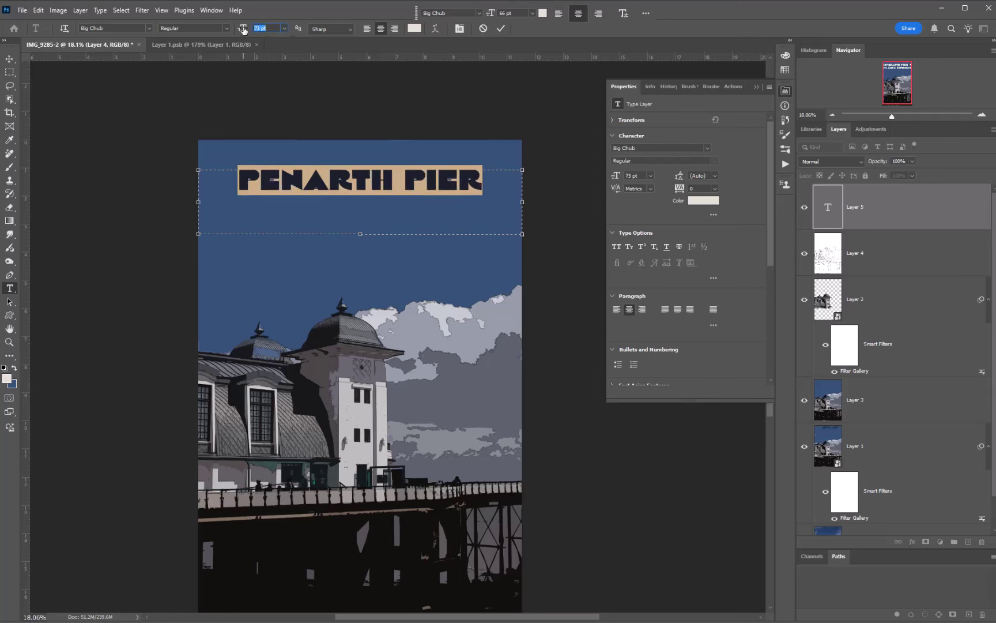
drag(243, 31, 245, 30)
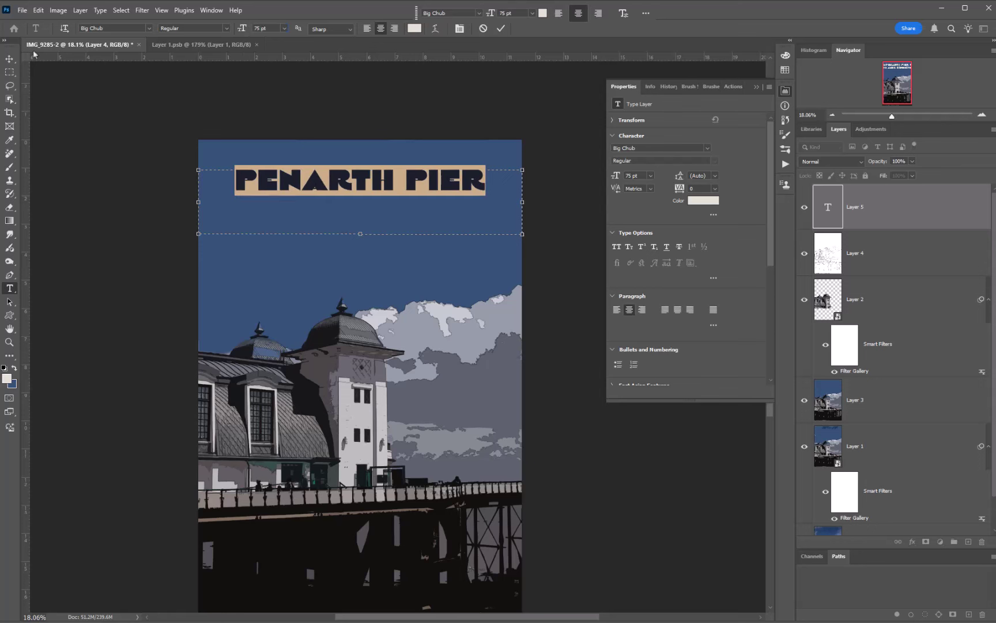
Step: Commit the title text and move PENARTH PIER slightly lower in the sky, keeping it centred across the poster
click(9, 58)
click(350, 197)
drag(351, 180, 381, 199)
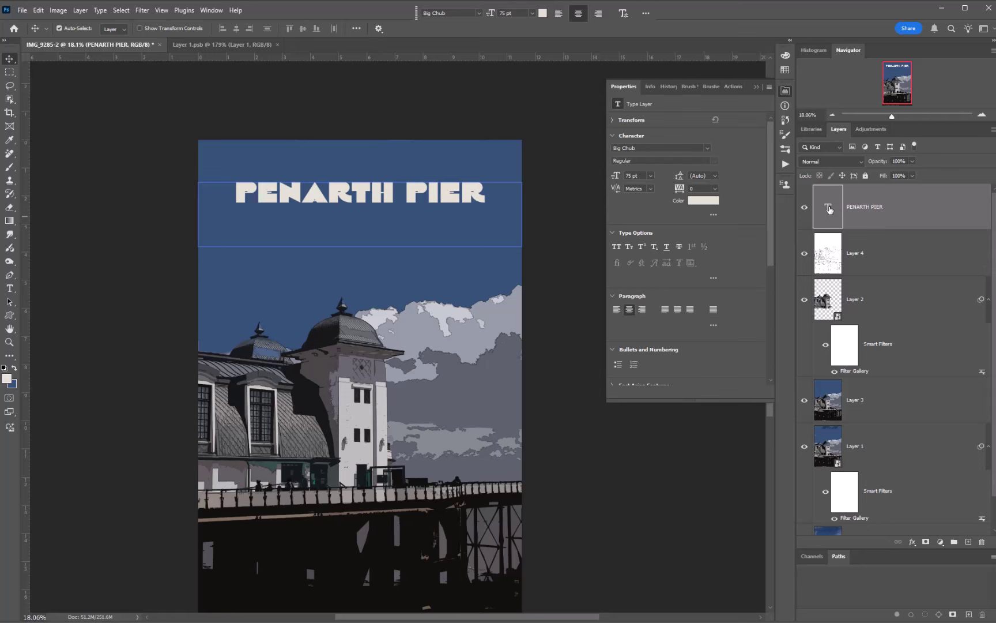
Step: Recolour the whole PENARTH PIER title with the grey #848a92 sampled from the lower clouds
double_click(829, 208)
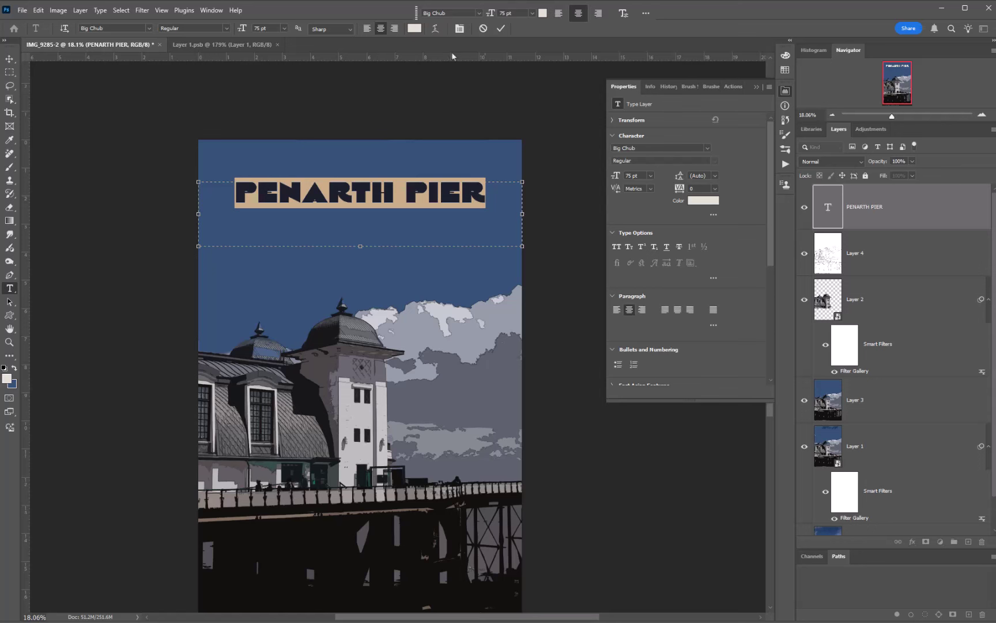
click(414, 29)
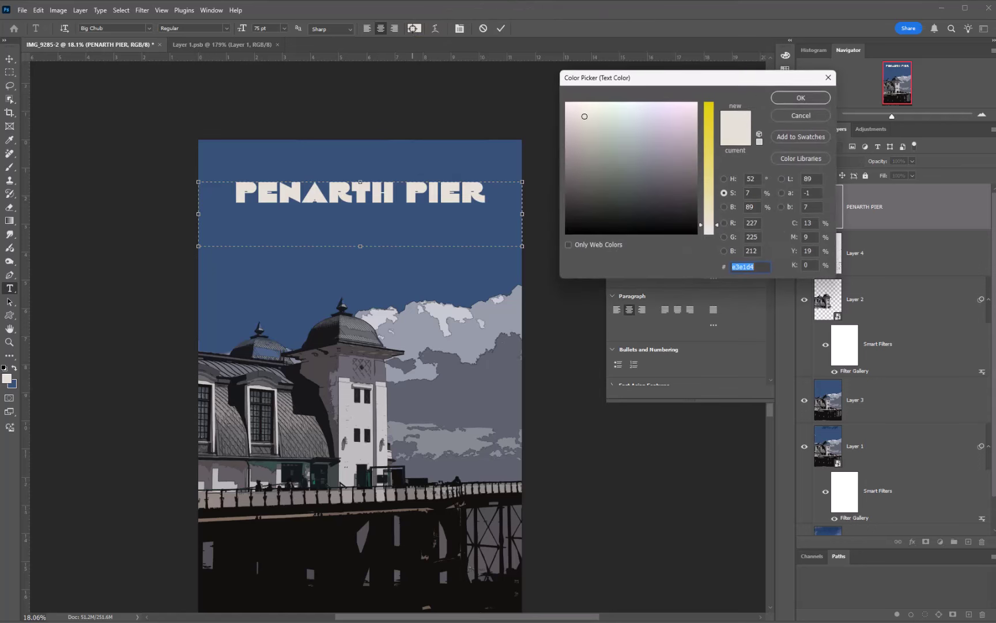
click(431, 440)
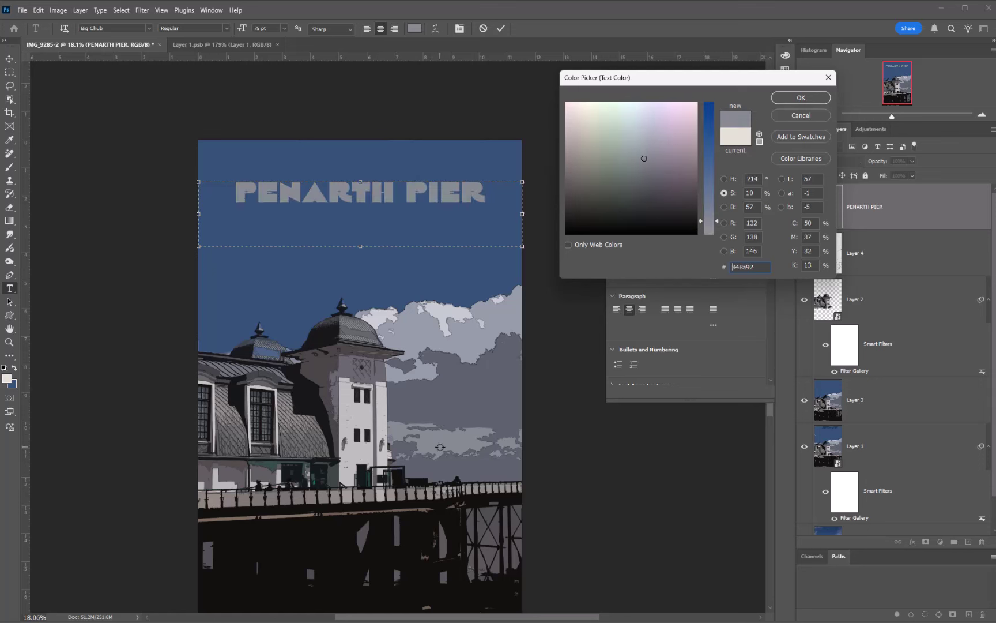
click(790, 100)
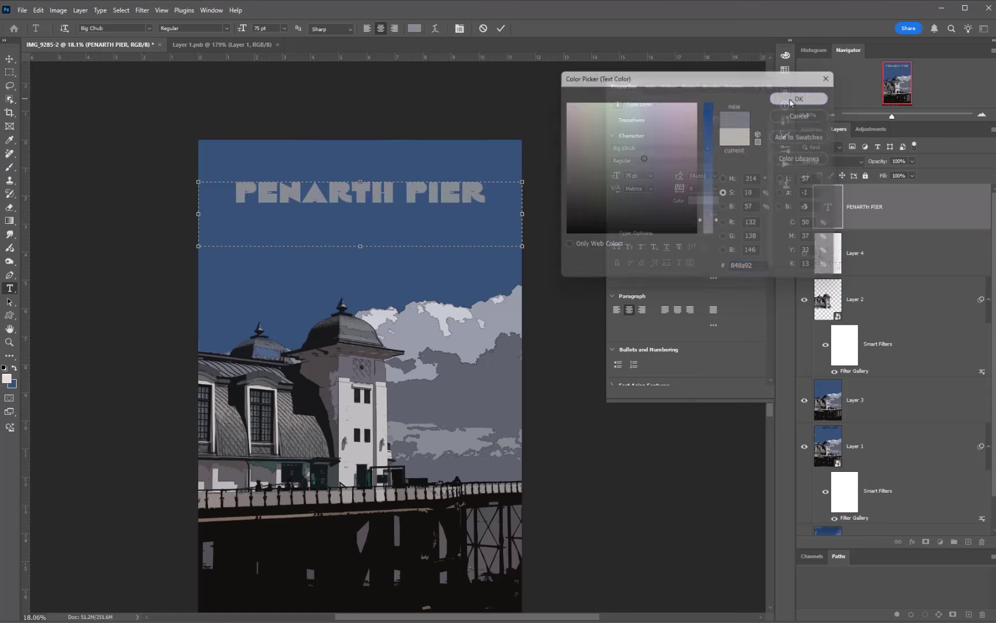
click(9, 58)
click(478, 378)
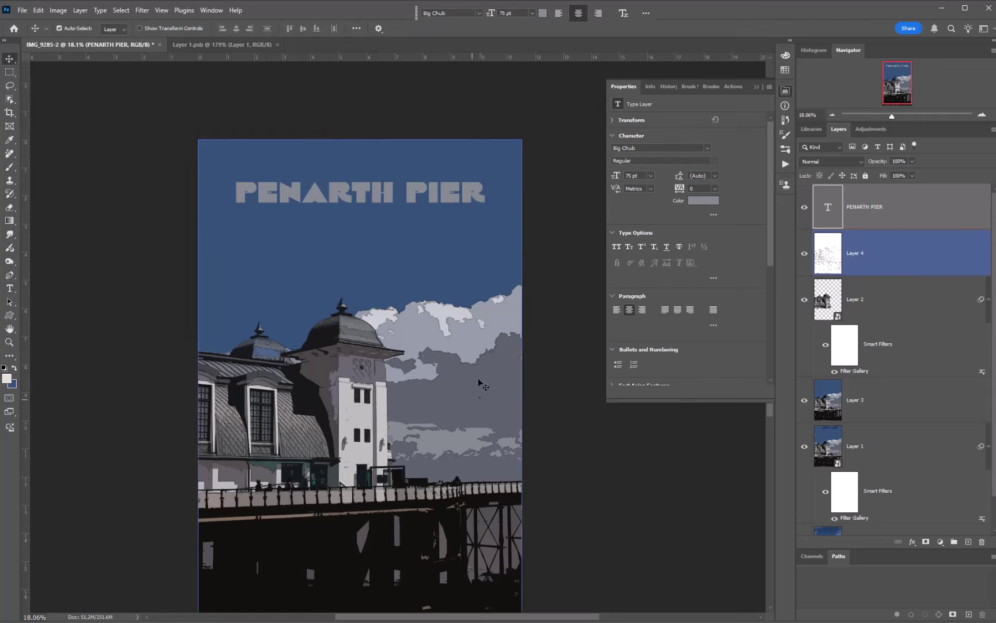
scroll(473, 379, down, 1)
drag(441, 353, 448, 349)
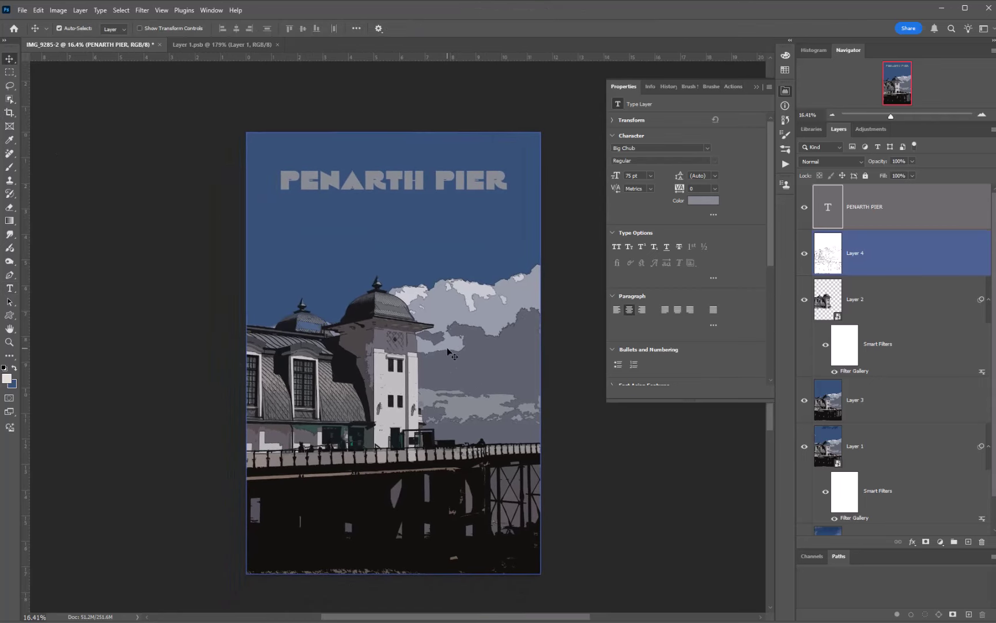
scroll(448, 351, up, 6)
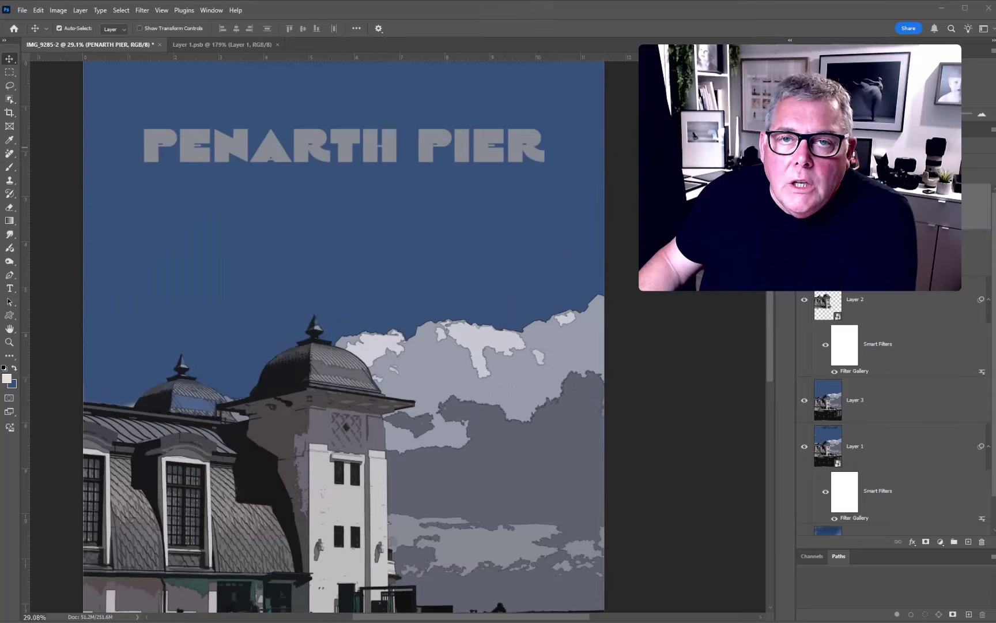